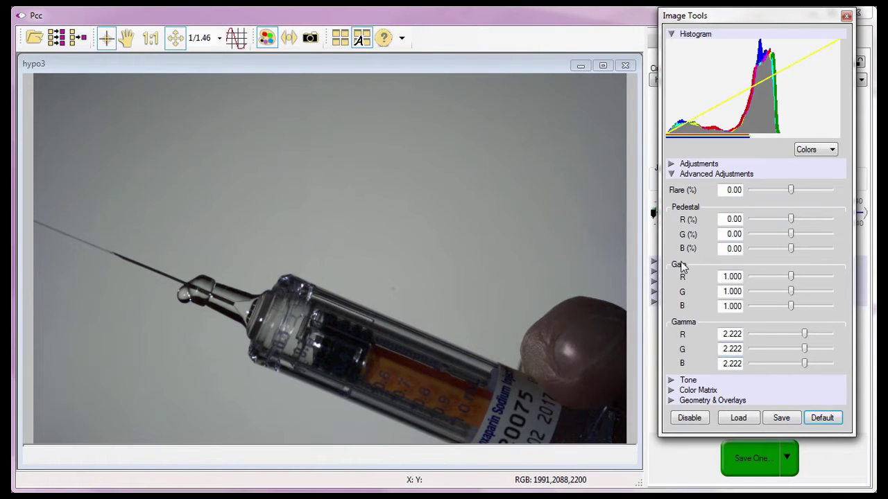
- Close hypo3 and load the 'tone curve demo' cine from the Cine list
left_click(625, 66)
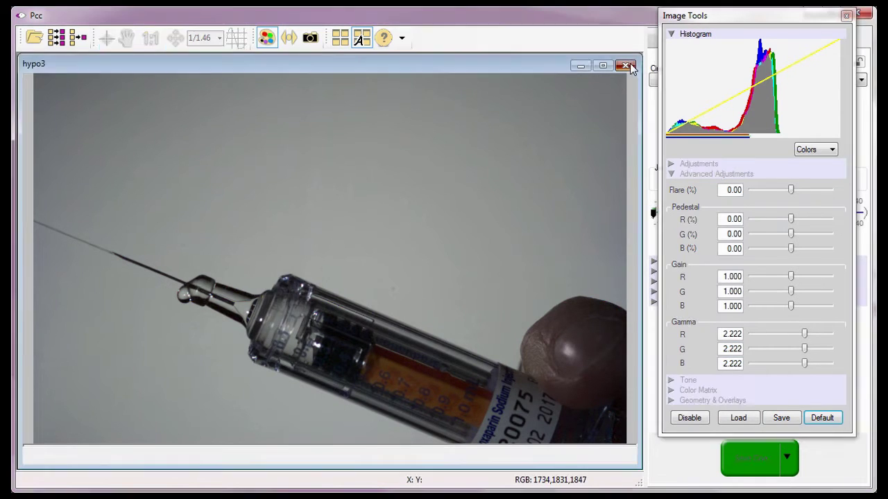
left_click_drag(707, 16, 476, 40)
left_click(691, 81)
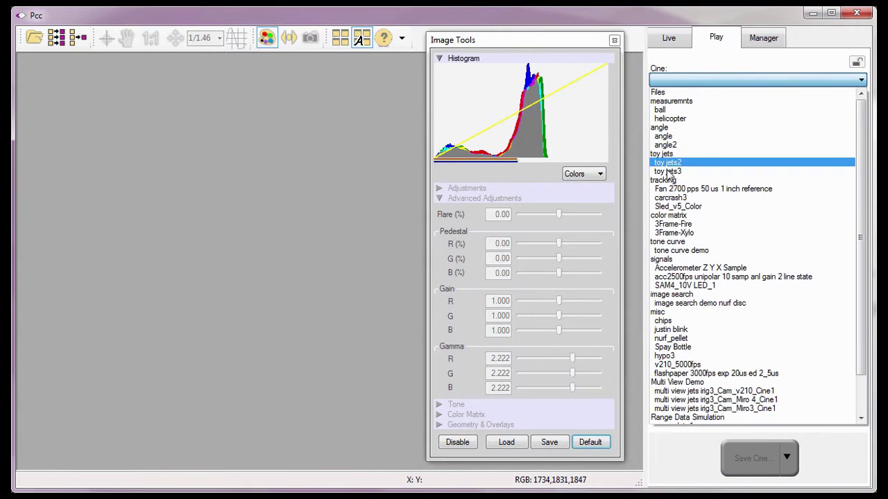
left_click(670, 251)
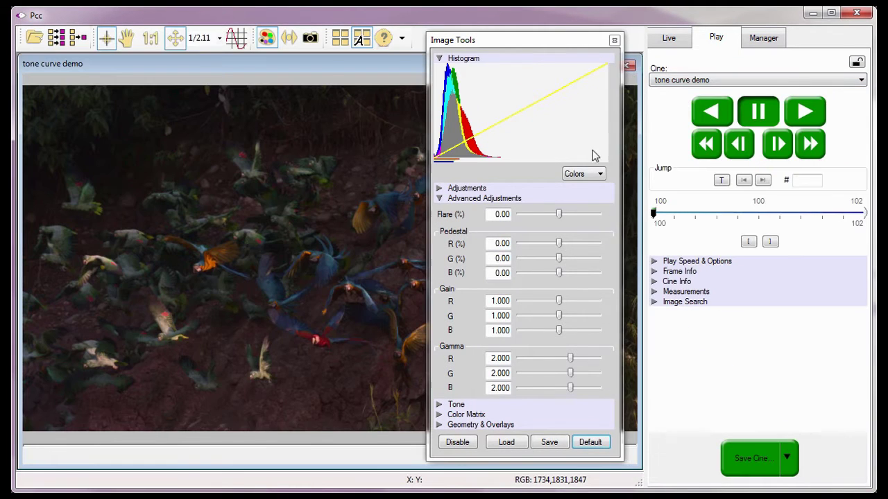
left_click_drag(532, 43, 761, 19)
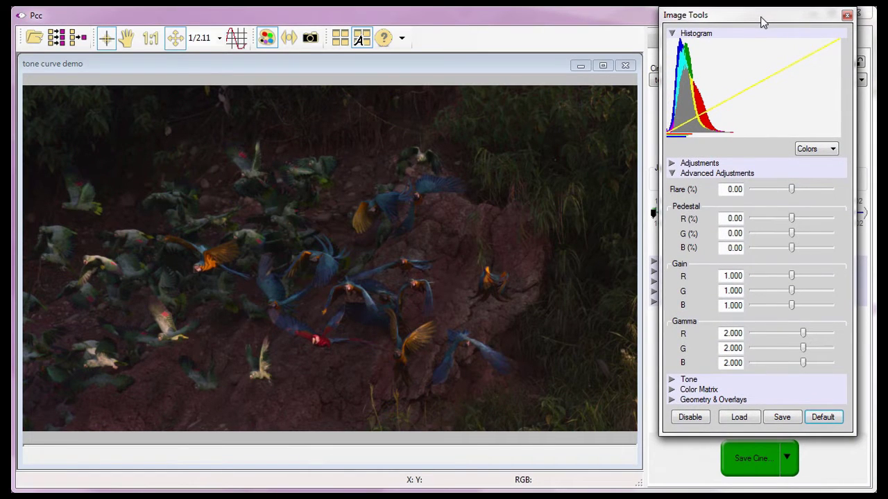
- Show the histogram in Gray and collapse Advanced Adjustments
left_click(833, 150)
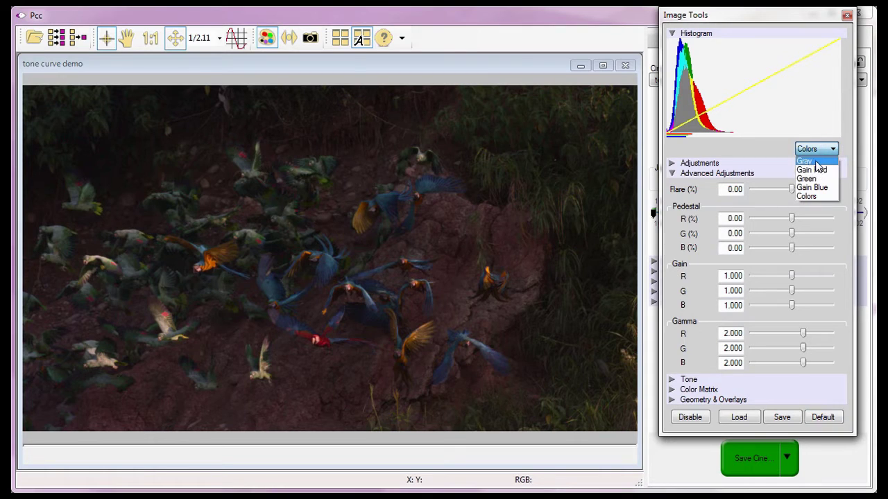
left_click(807, 160)
left_click(671, 174)
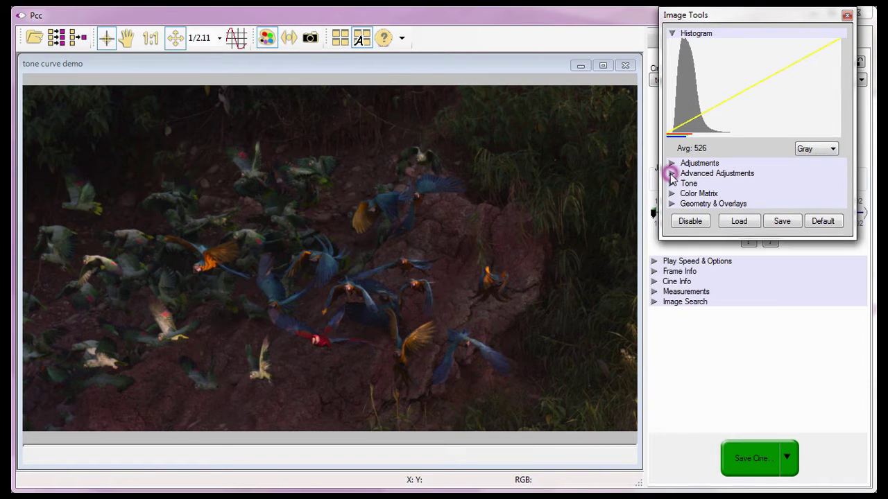
- Expand the Tone section and replace the label 'defaultname' with 'darks'
left_click(672, 184)
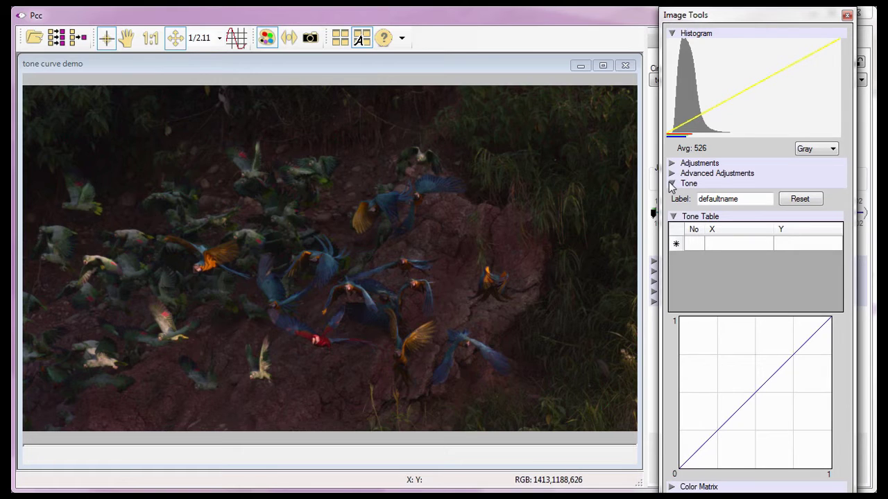
left_click(689, 201)
left_click(699, 199)
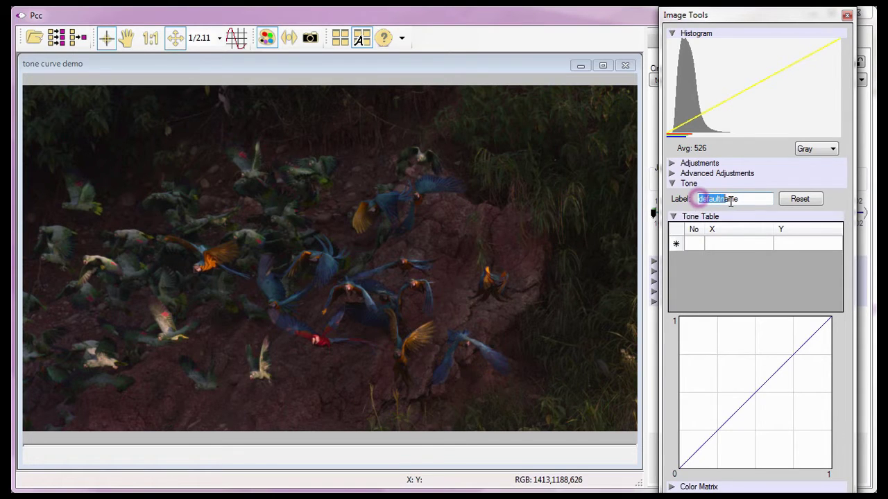
left_click_drag(732, 202, 743, 201)
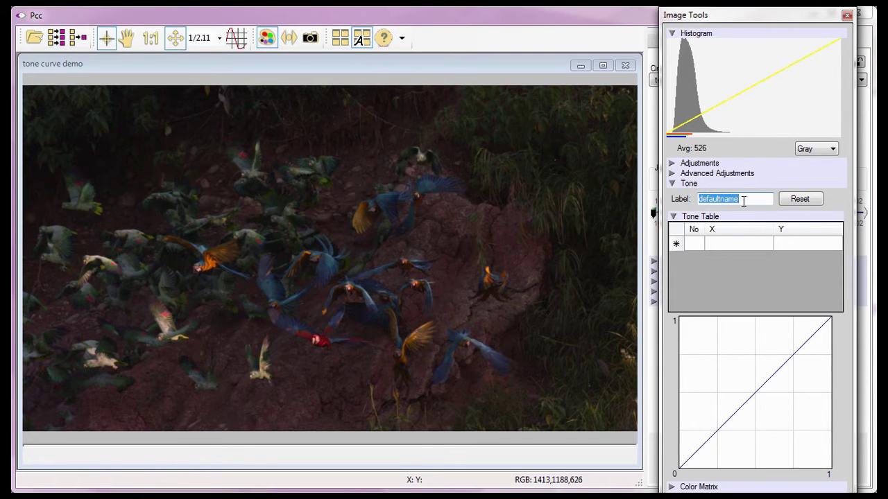
type("darks")
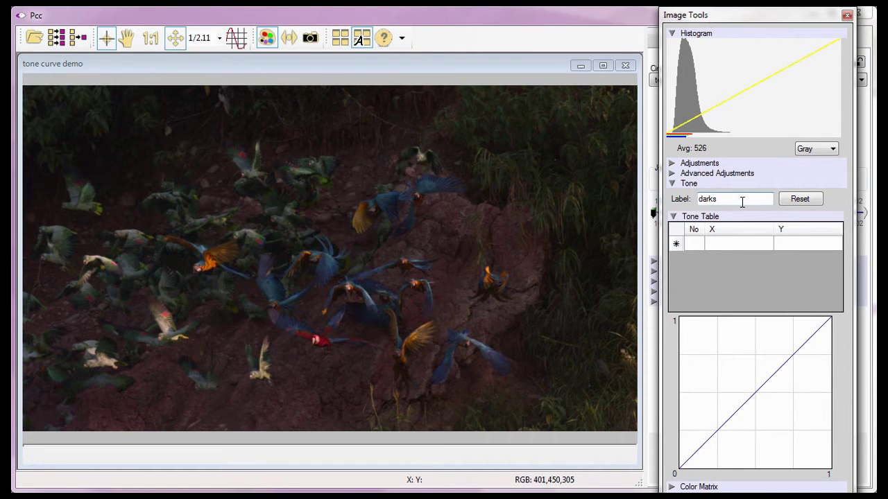
- Add three control points along the tone curve, low, middle and high
left_click(716, 433)
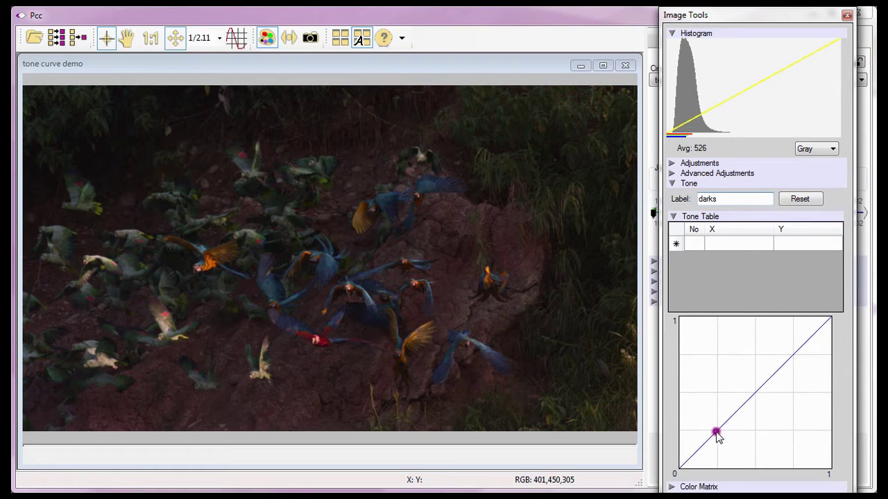
left_click(756, 394)
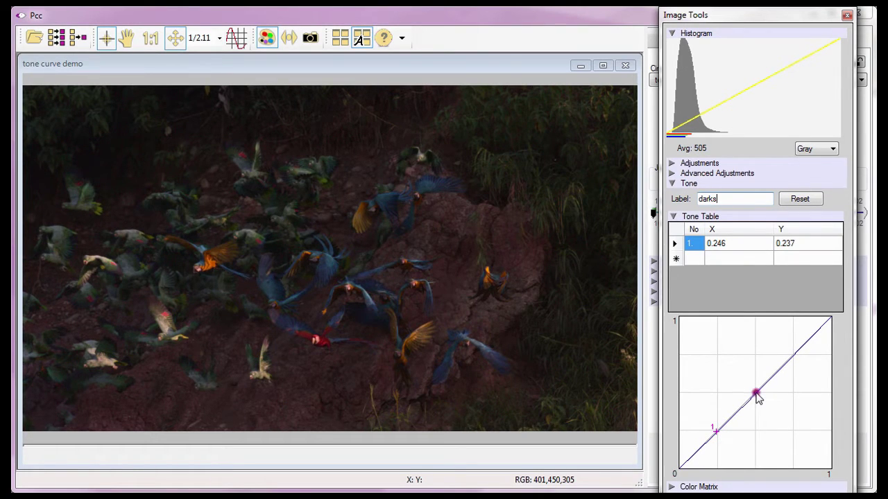
left_click(794, 355)
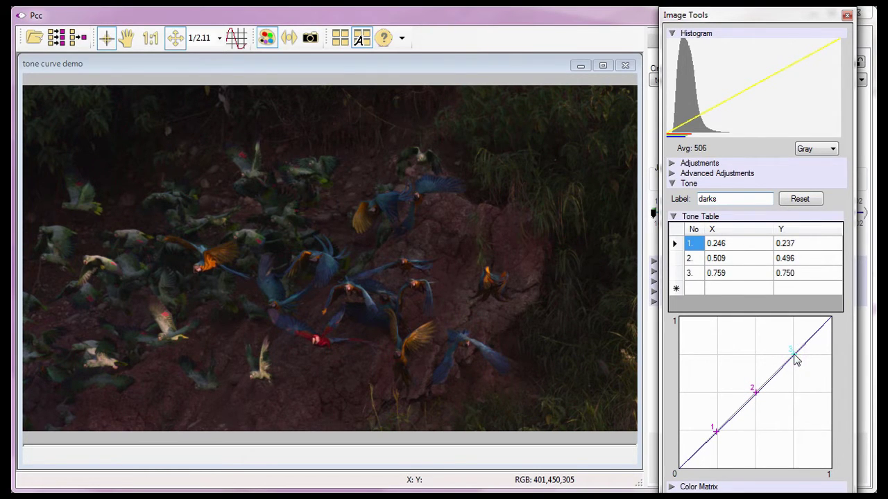
key("Tab")
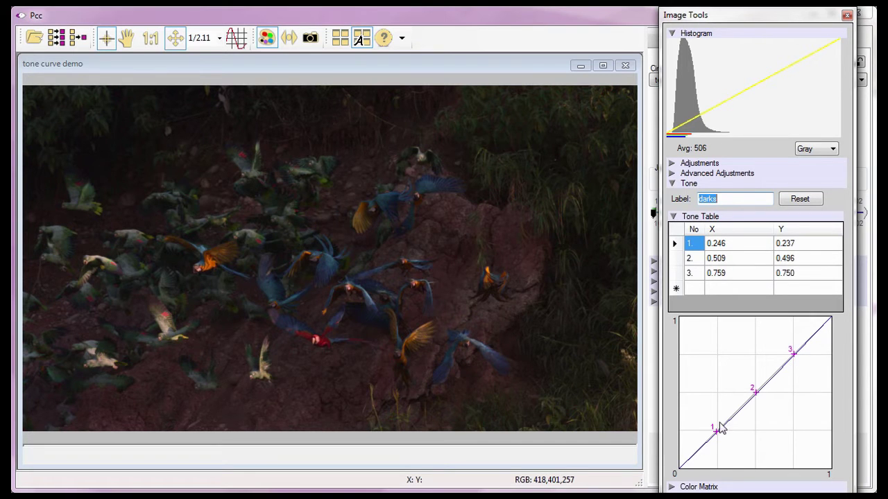
- Raise the three curve points to lift the shadows and midtones
mouse_move(718, 433)
left_mouse_down()
mouse_move(722, 452)
mouse_move(702, 414)
mouse_move(705, 427)
left_mouse_up()
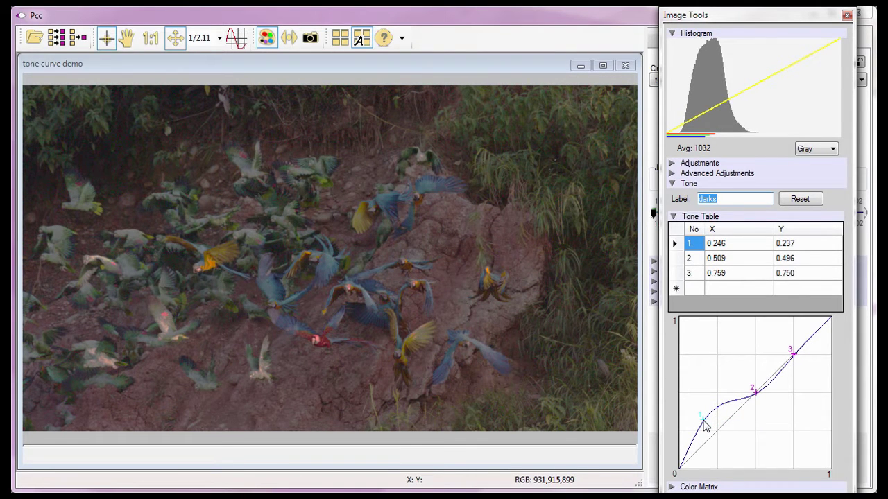
left_click_drag(755, 392, 746, 373)
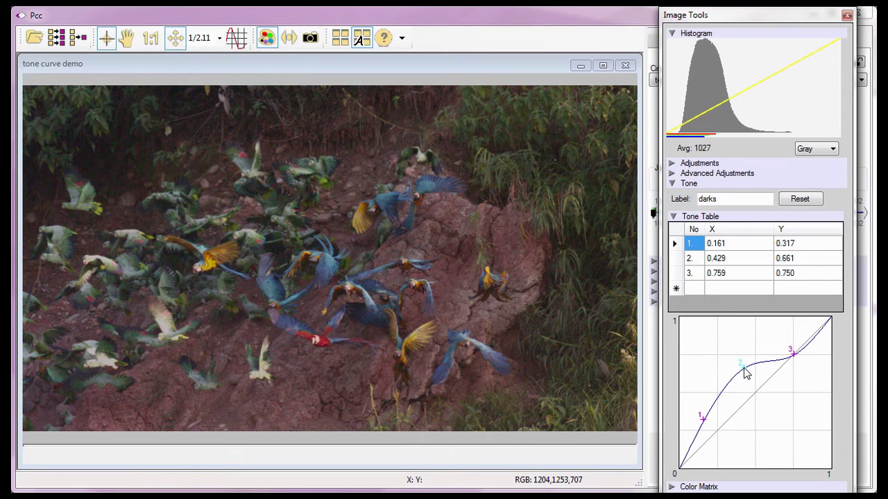
left_click_drag(792, 354, 798, 336)
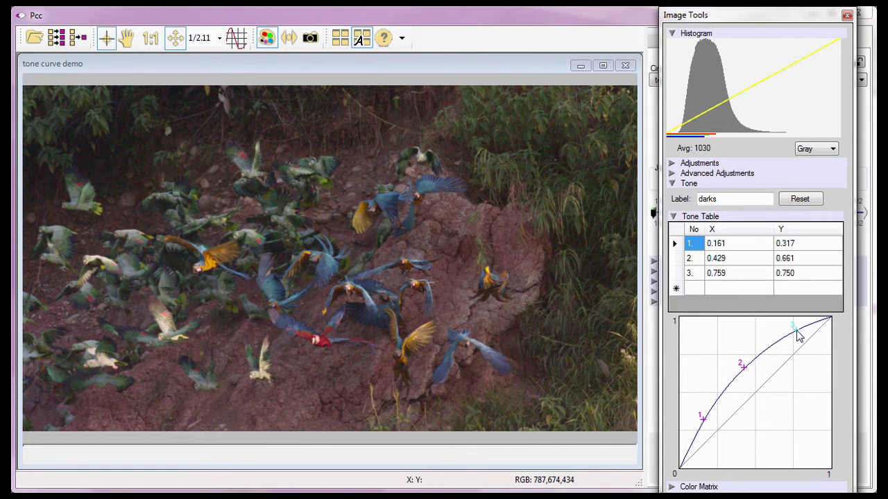
- Bend the curve higher, giving points 0.161/0.317, 0.429/0.661 and 0.759/0.750
left_click_drag(745, 369, 728, 355)
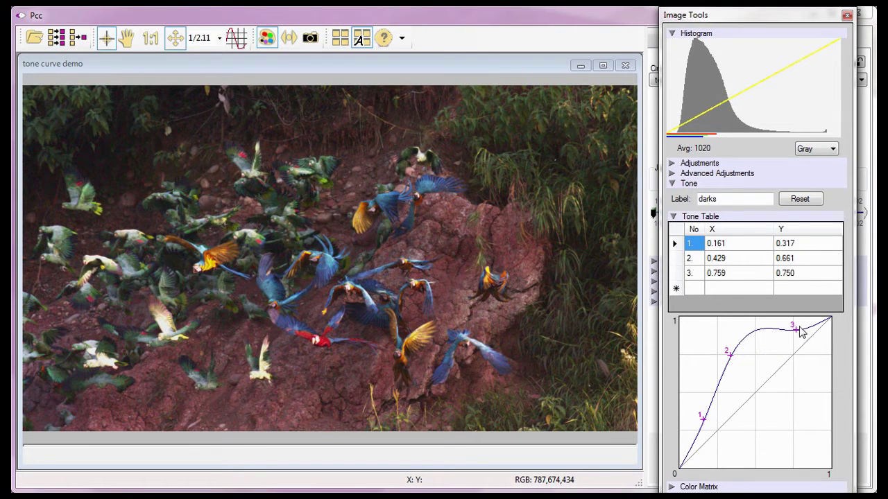
left_click_drag(797, 326, 807, 337)
left_click_drag(702, 419, 695, 436)
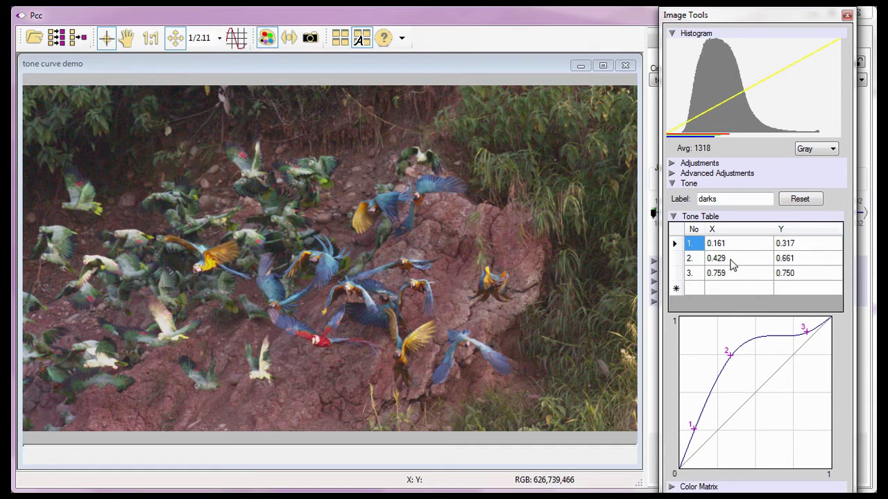
- Add a 0.500/0.675 point to the darks tone table, then delete it again
double_click(728, 261)
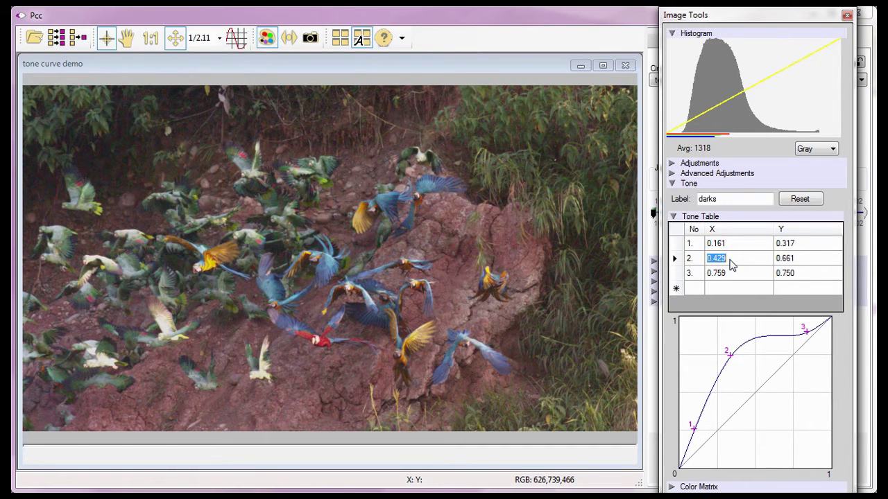
left_click(719, 288)
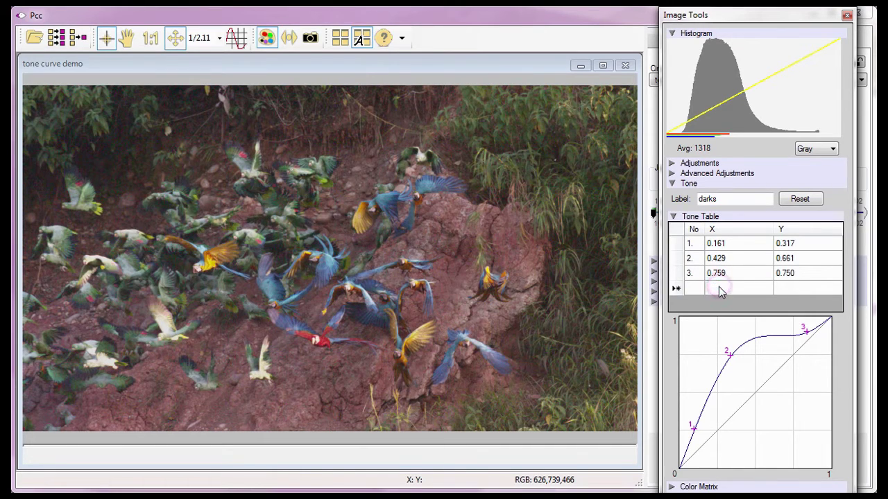
type("0")
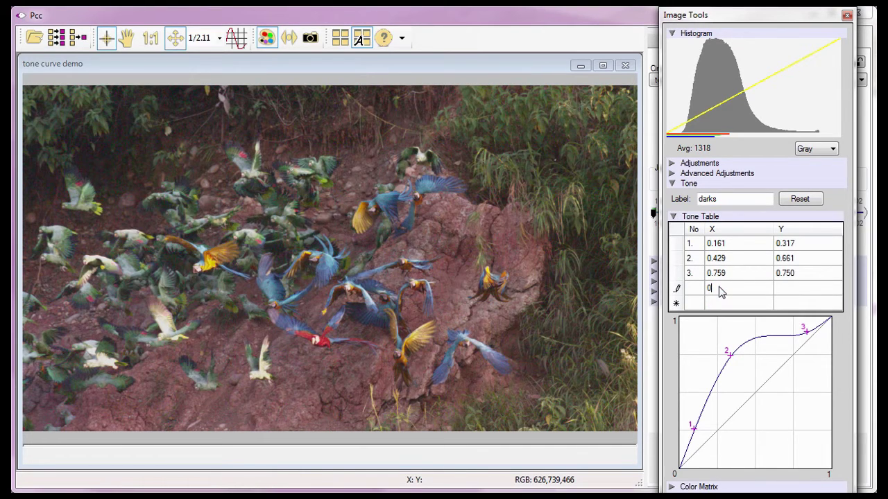
type("5")
type("05")
key("BackSpace")
key("BackSpace")
key("BackSpace")
type(".500")
left_click(788, 292)
type("0.675")
key("Return")
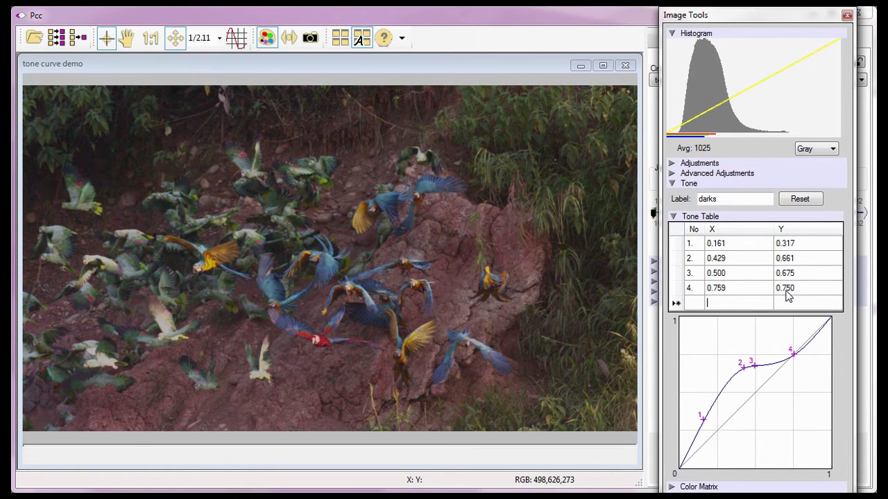
left_click(680, 280)
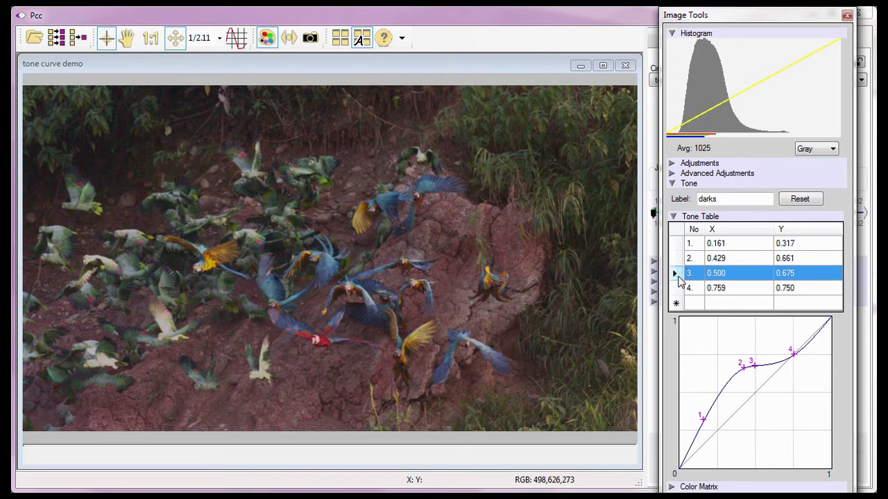
key("Delete")
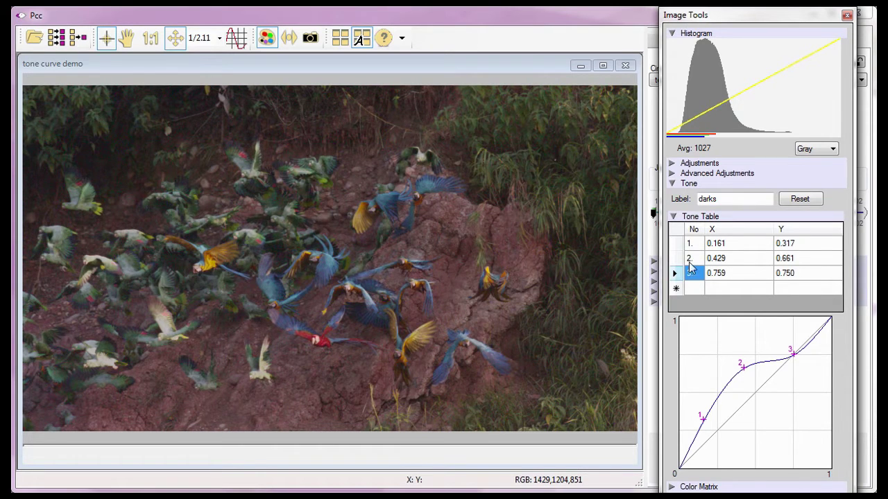
- Reset the tone curve to a straight diagonal, hide the tone table, and close the demo cine
left_click(799, 199)
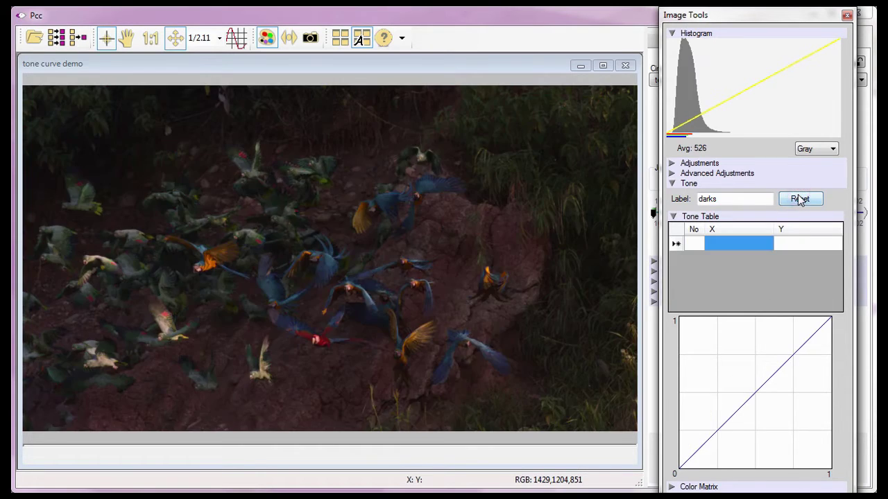
left_click(673, 216)
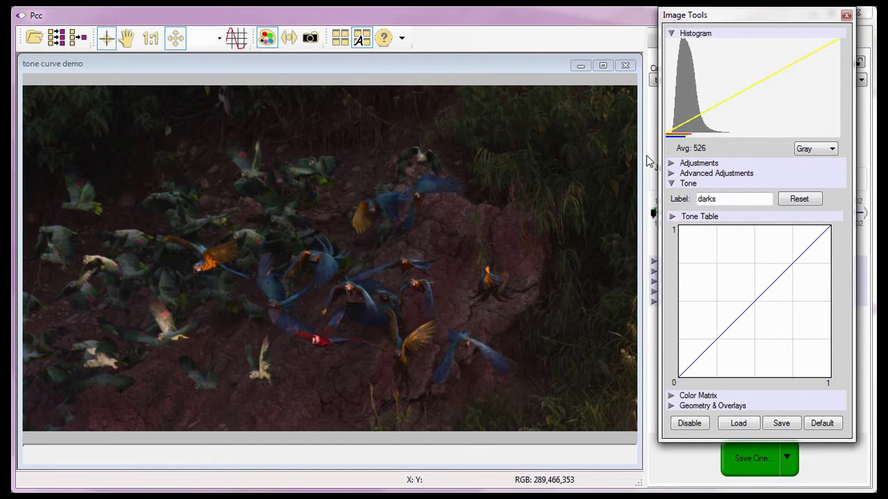
left_click(626, 68)
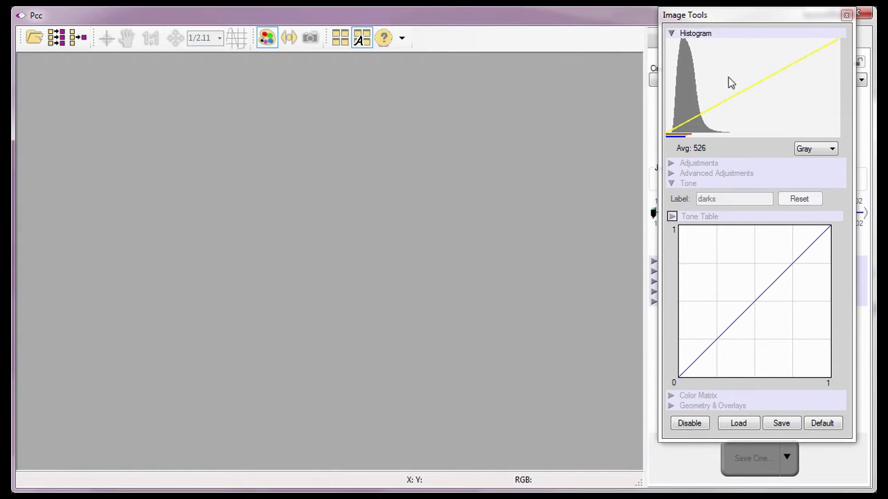
- Load the 3Frame-Xylo cine and move Image Tools to the top right
left_click(745, 15)
left_click_drag(725, 16, 511, 43)
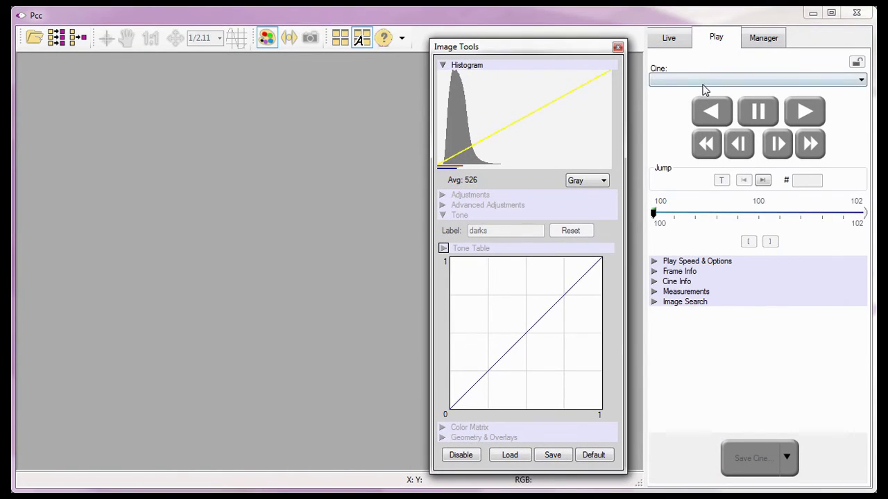
left_click(700, 81)
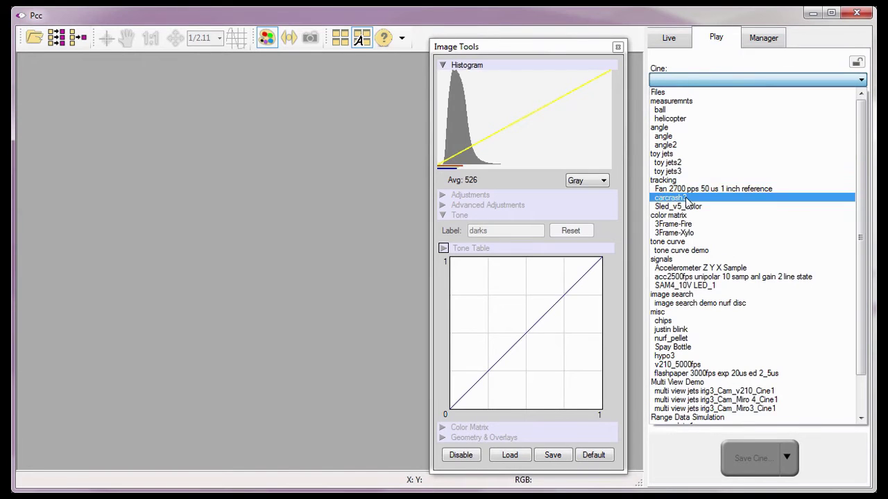
left_click(684, 233)
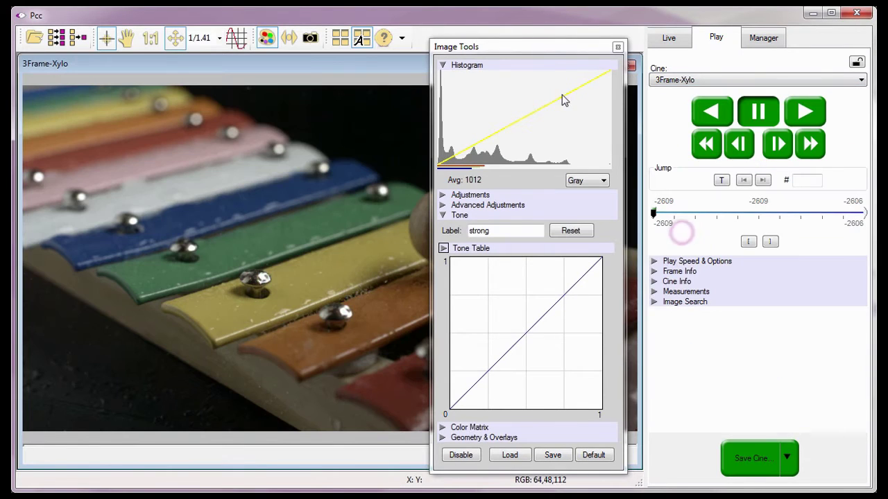
left_click_drag(538, 47, 766, 20)
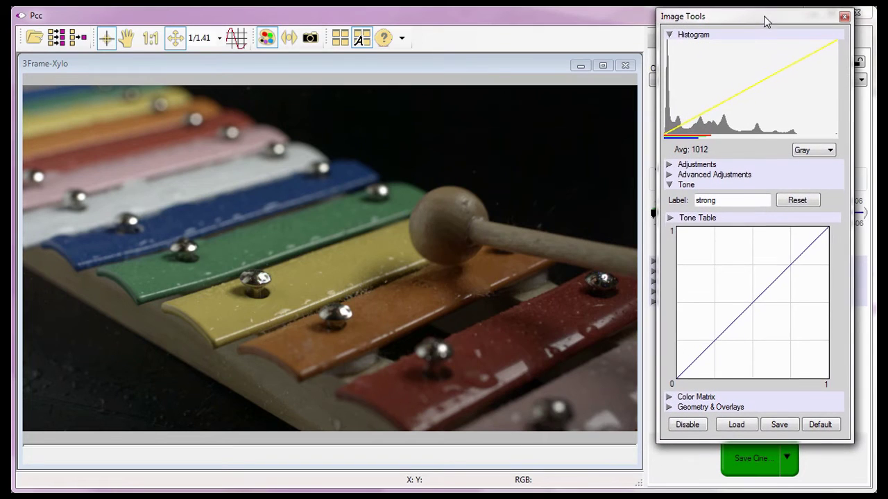
- Collapse Tone, expand Color Matrix, and open the matrix # dropdown
left_click(669, 183)
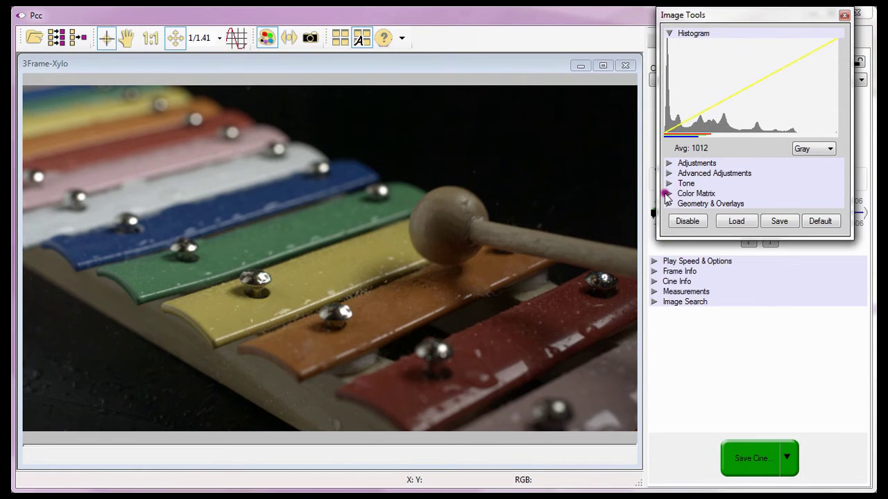
left_click(669, 194)
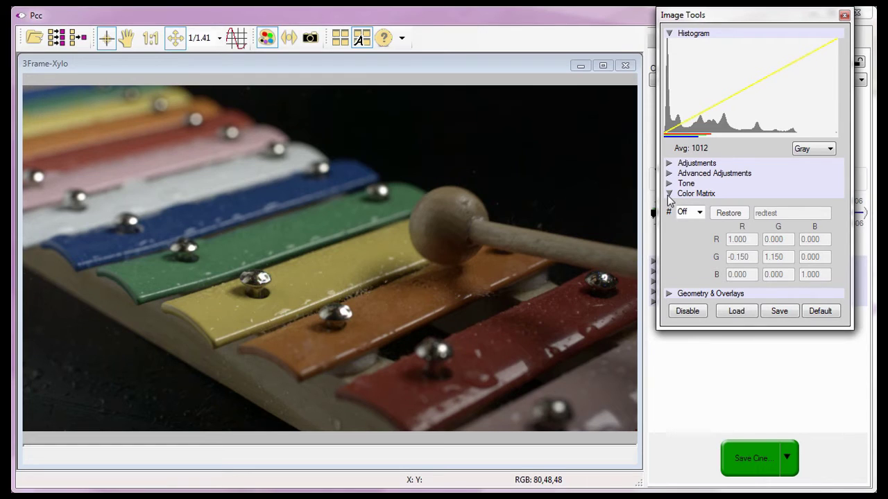
left_click(699, 213)
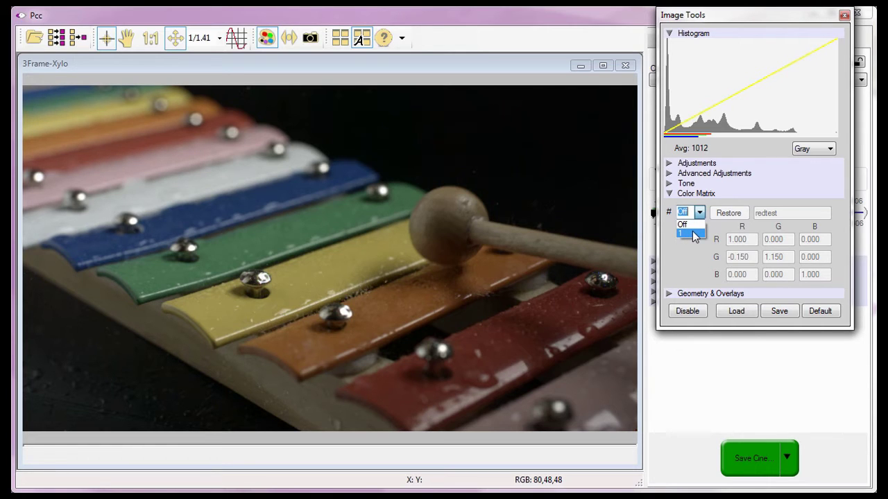
- Apply colour matrix 1 and set the R-row green value to 0.200
left_click(693, 235)
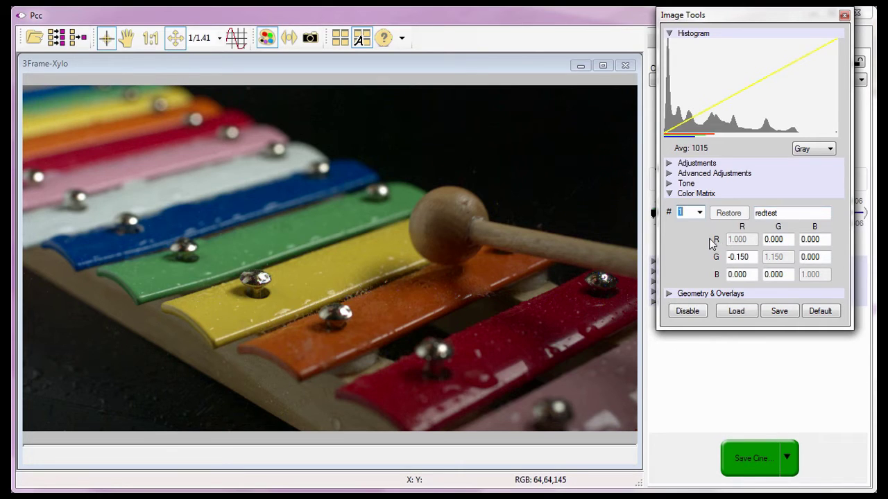
left_click(781, 240)
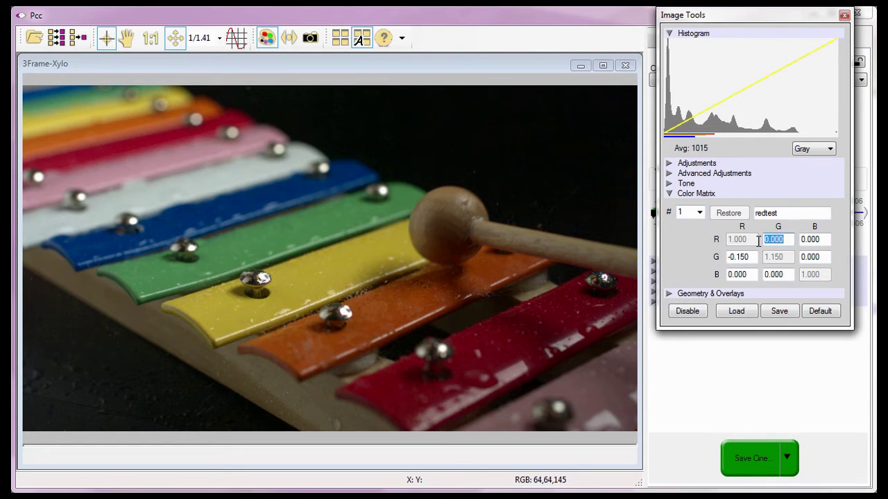
type("0.200")
key("Return")
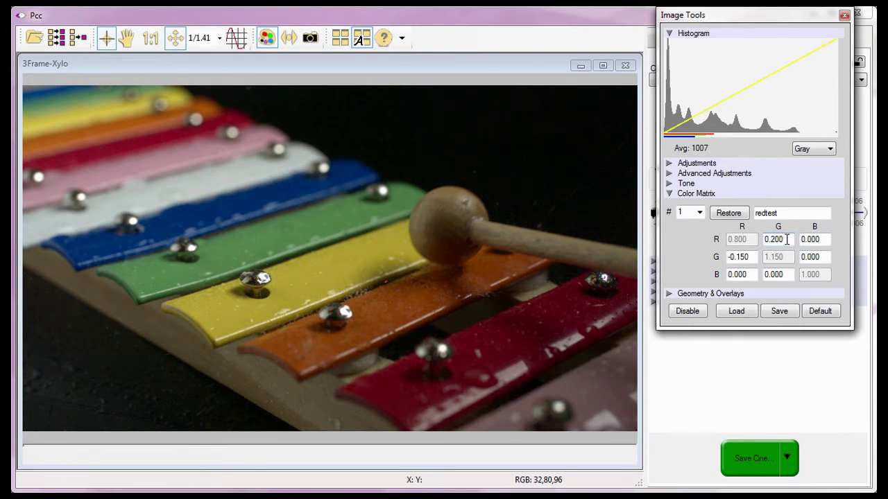
- Set the G-row red value to 0.000 and the B-row red value to -0.150
left_click(706, 259)
left_click_drag(753, 256, 716, 258)
type("0.000")
key("Return")
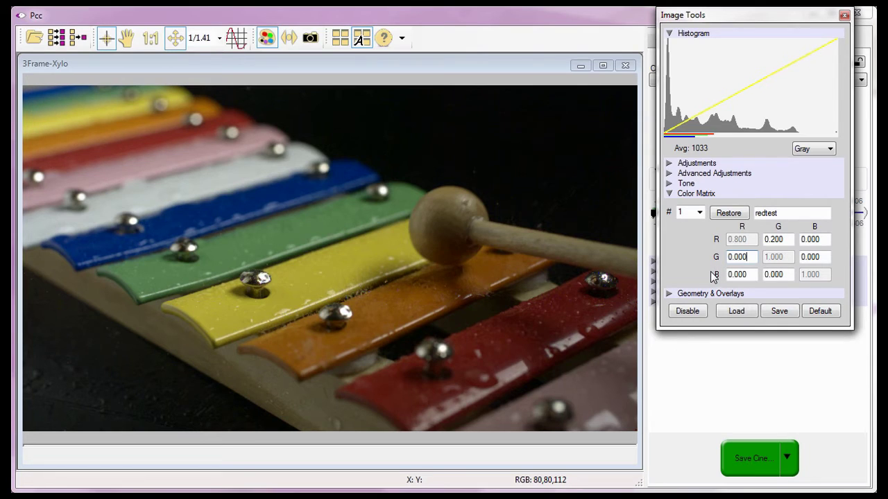
left_click(710, 276)
double_click(722, 276)
type("-")
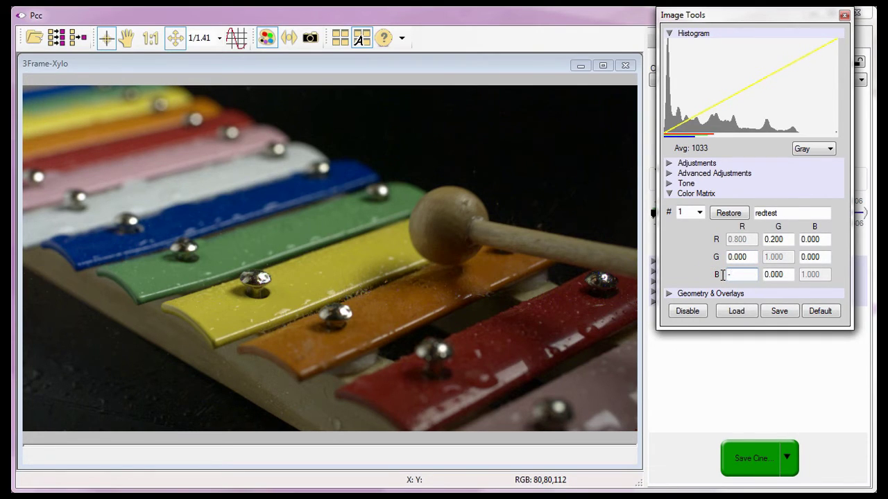
type("0.150")
key("Return")
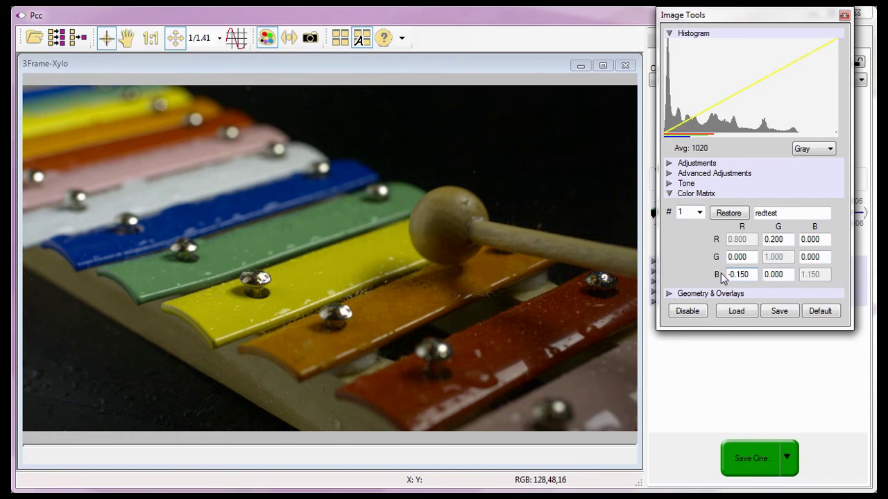
left_click(736, 240)
left_click(775, 258)
left_click(812, 275)
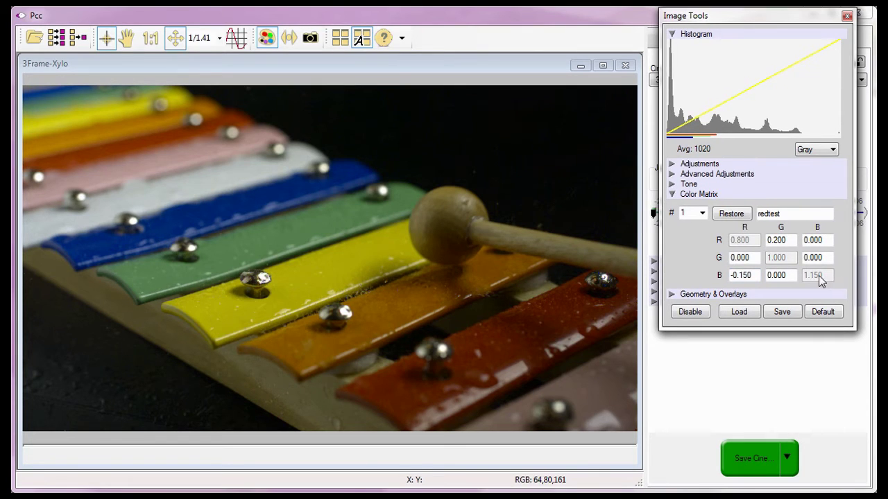
- Collapse Color Matrix, close 3Frame-Xylo and load the spray5 cine
left_click(672, 195)
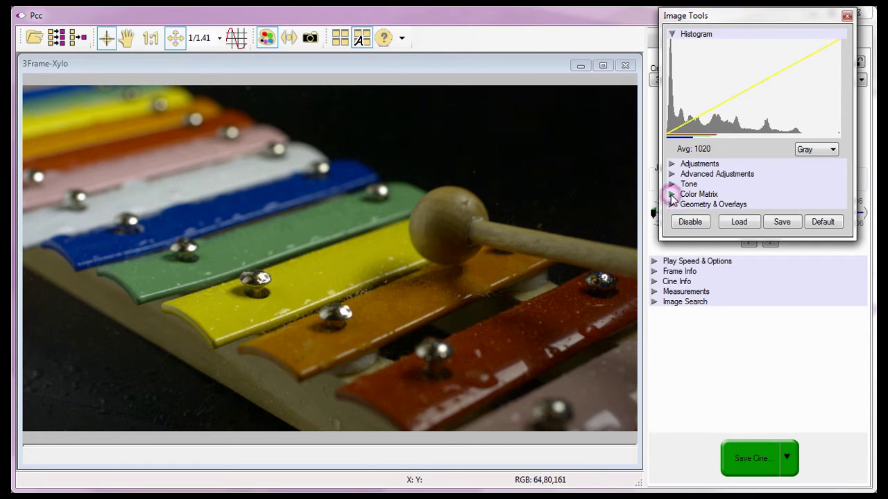
left_click(634, 66)
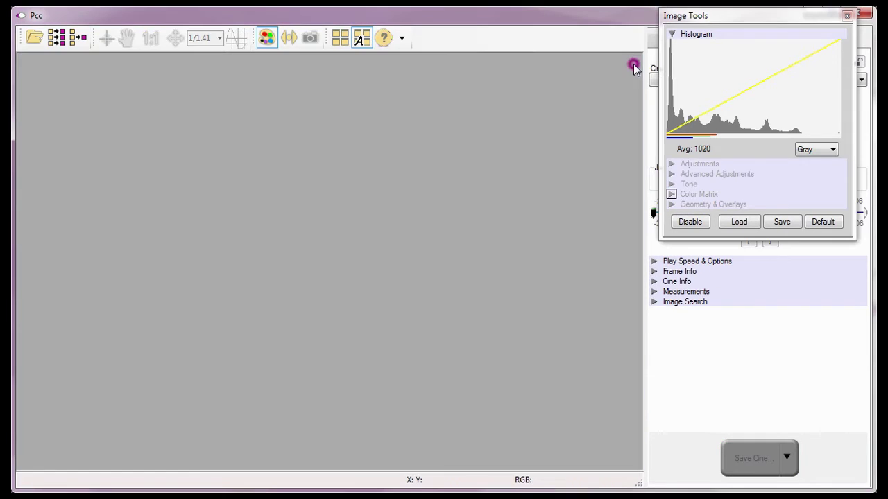
left_click_drag(710, 16, 468, 53)
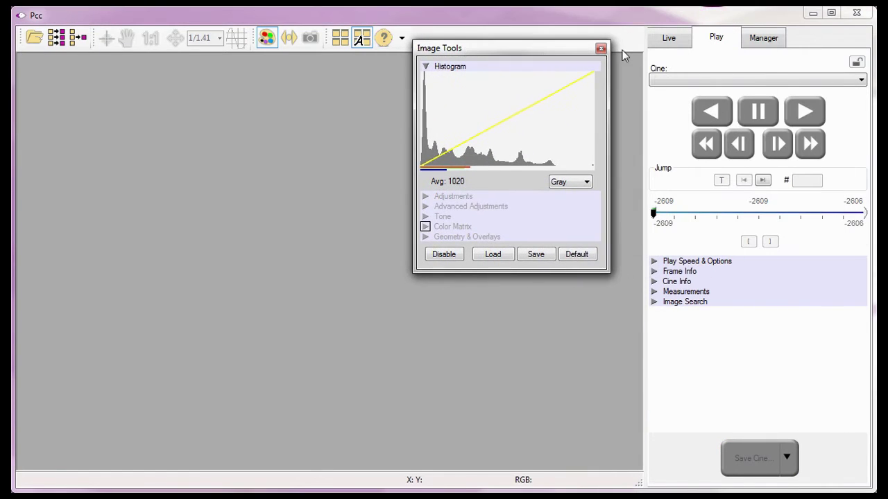
left_click(694, 81)
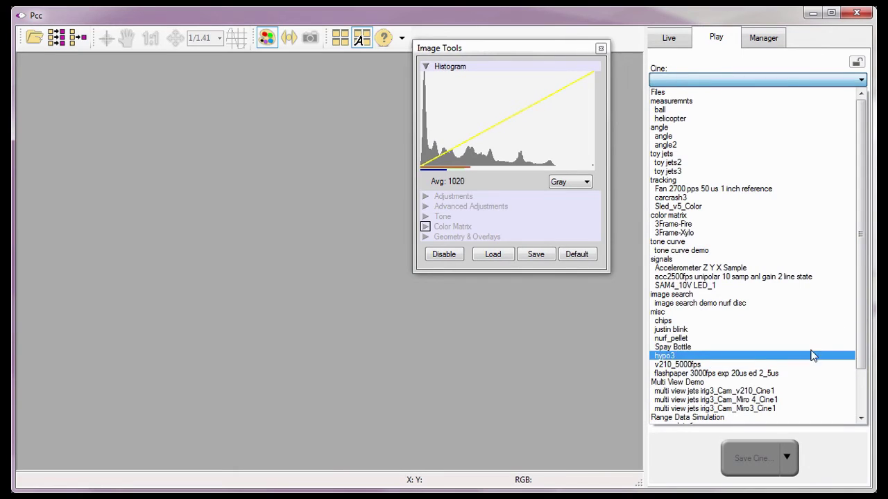
scroll(860, 347, "down", 2)
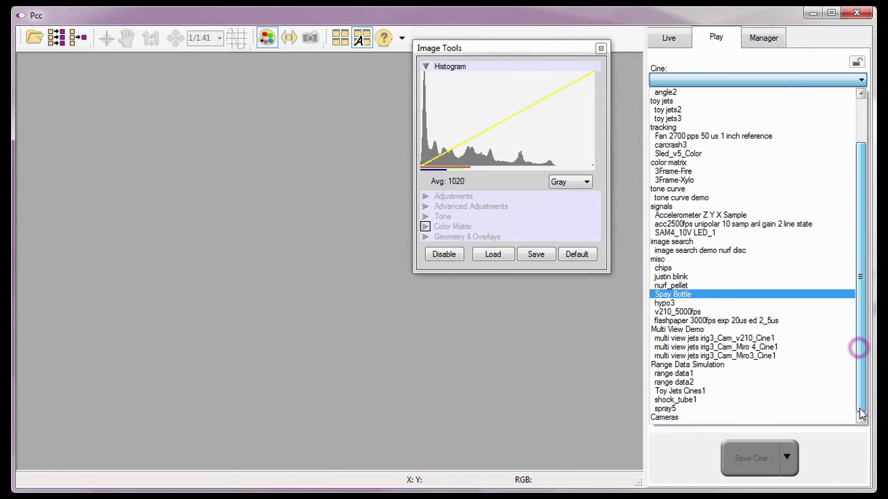
left_click(690, 409)
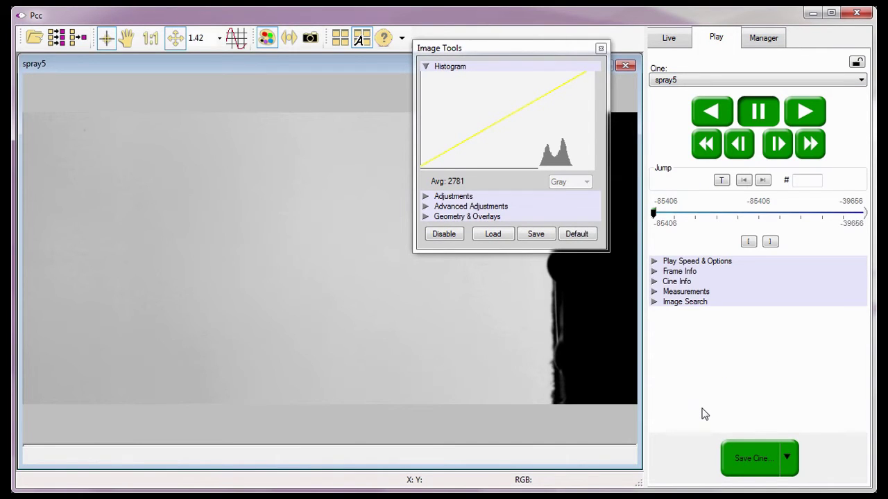
- Jump spray5 to frame -78072 and move Image Tools off the spray image
left_click(799, 180)
type("-78072")
key("Return")
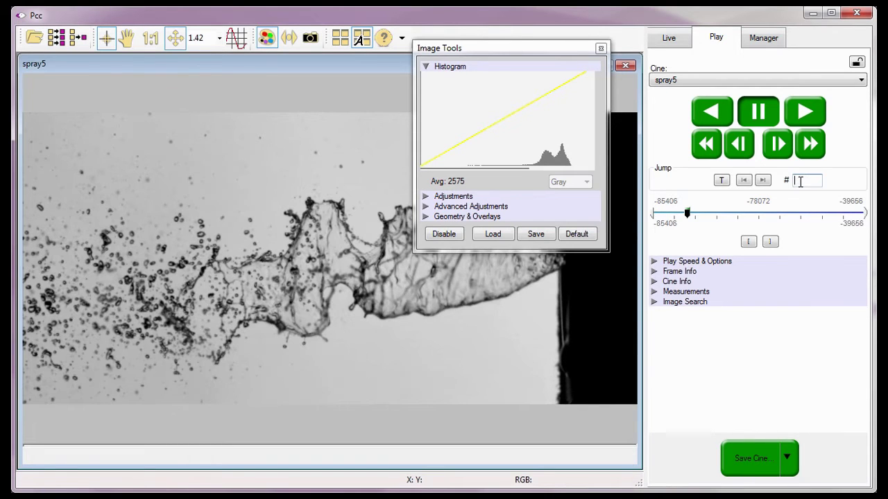
left_click_drag(565, 47, 794, 16)
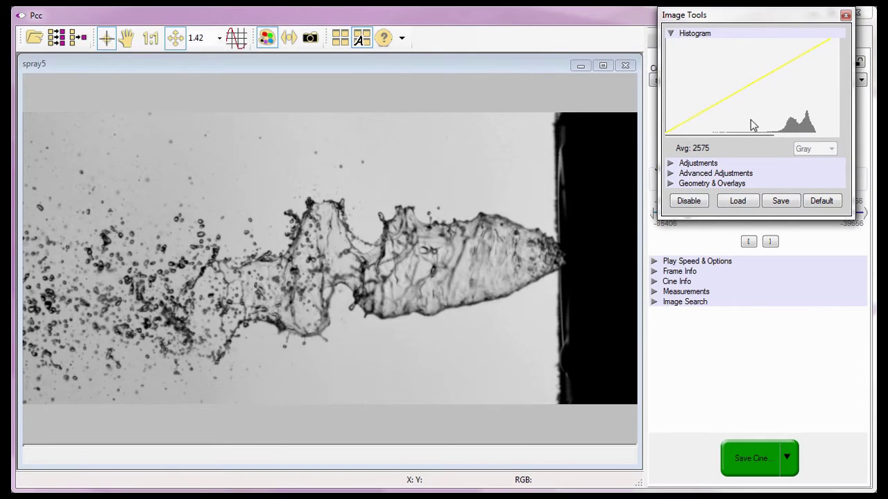
- Expand Geometry & Overlays and try each mirror, flip and rotation on spray5, undoing each
left_click(670, 184)
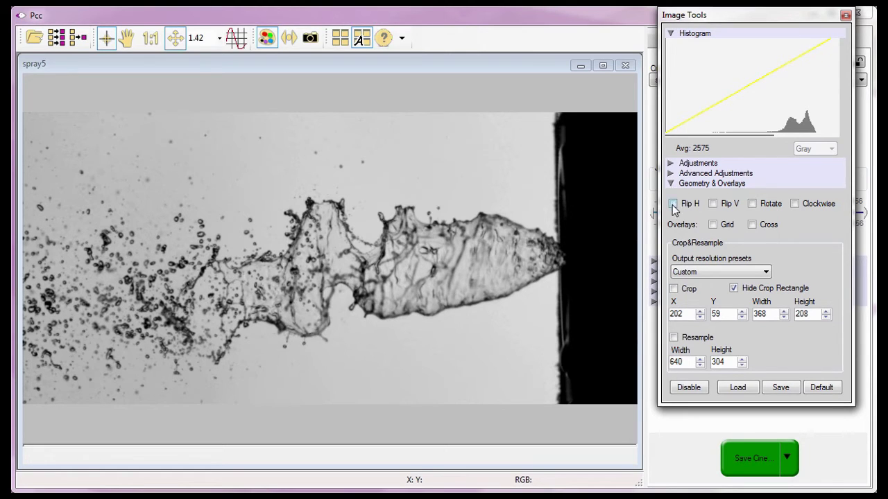
left_click(673, 204)
left_click(672, 204)
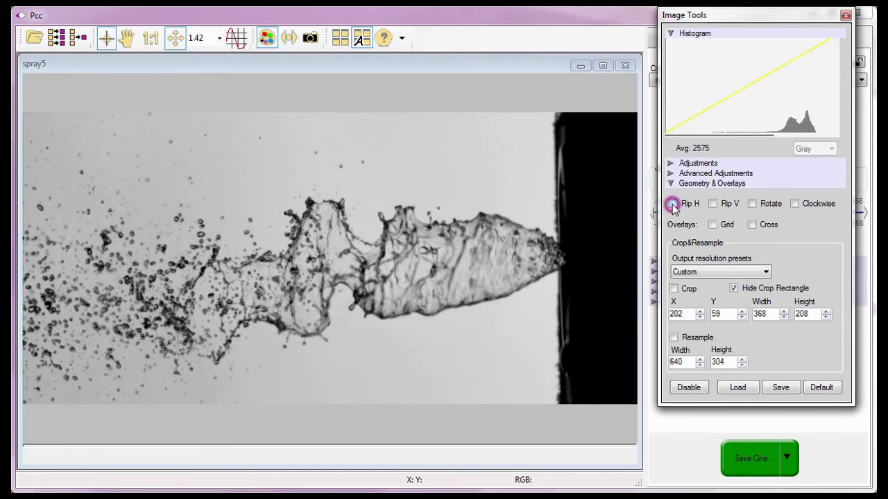
left_click(713, 204)
left_click(713, 204)
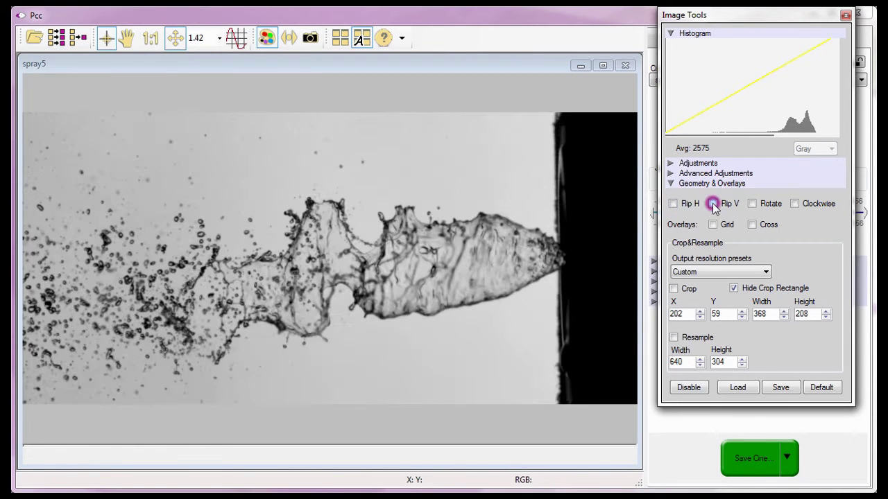
left_click(752, 206)
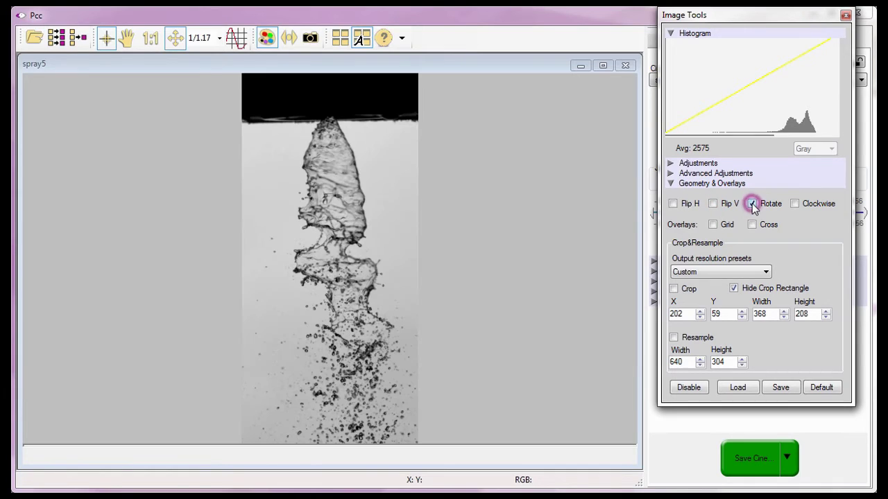
left_click(751, 204)
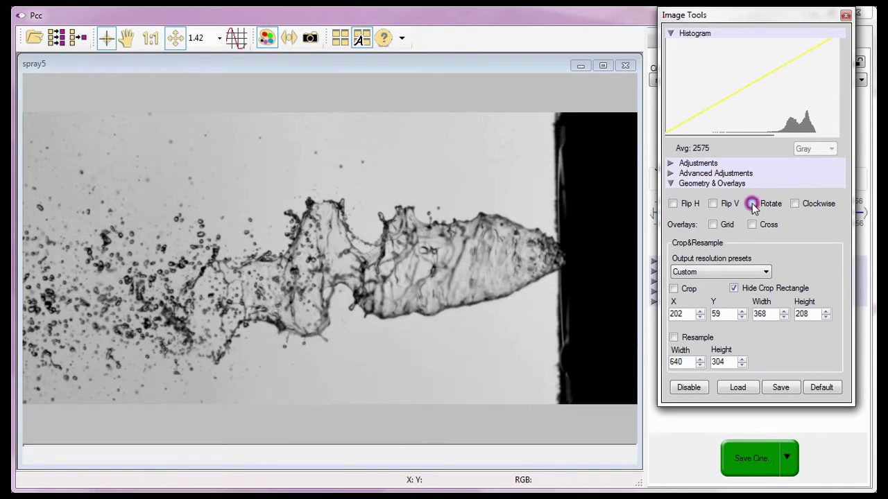
left_click(795, 204)
left_click(795, 204)
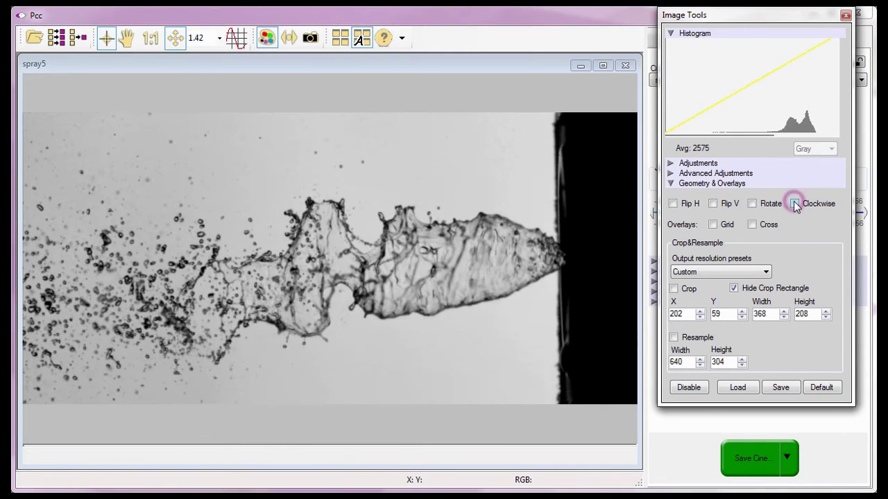
- Combine horizontal mirror, vertical flip and 90° rotation, then undo all three
left_click(673, 203)
left_click(712, 204)
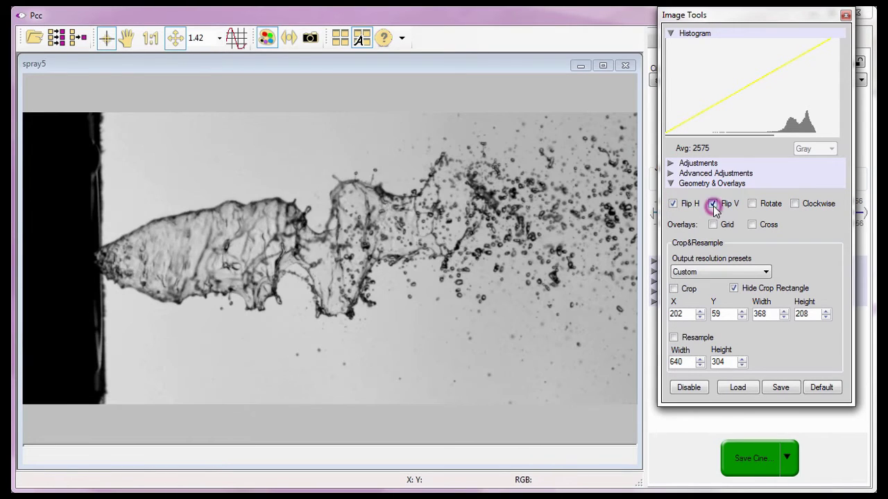
left_click(753, 204)
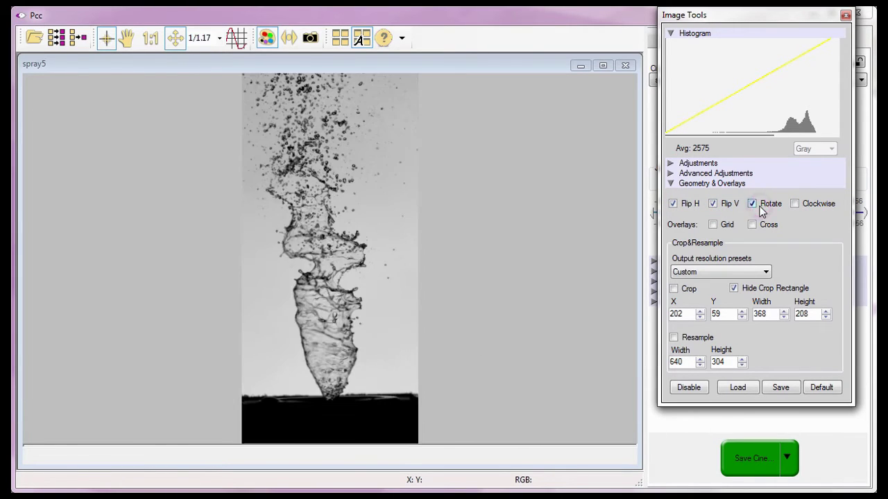
left_click(754, 204)
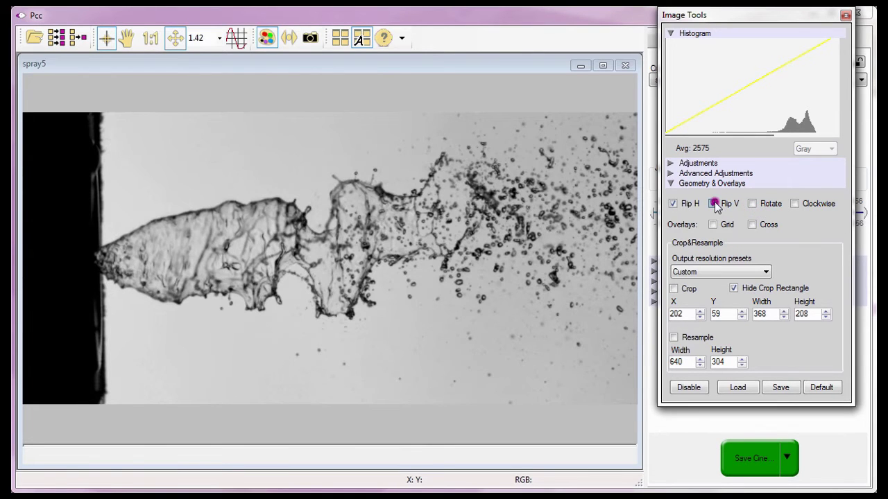
left_click(712, 204)
left_click(672, 204)
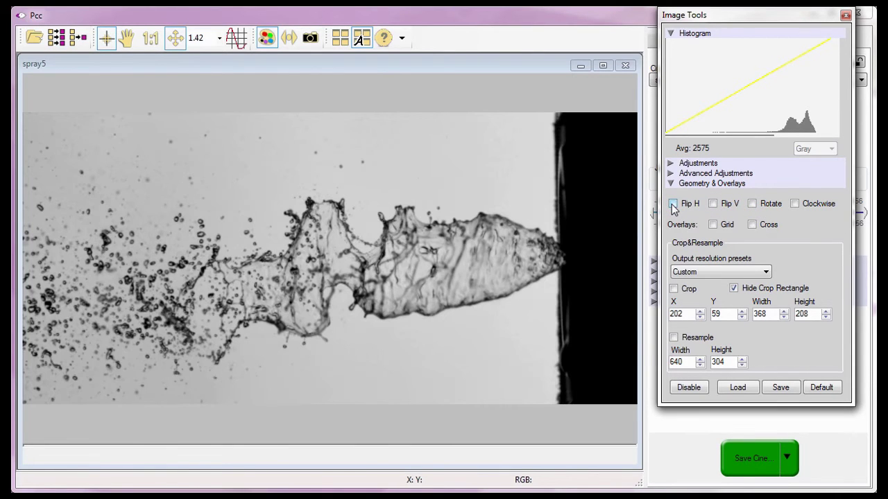
- Toggle the Grid and Cross overlays on and off, leaving both unchecked
left_click(713, 226)
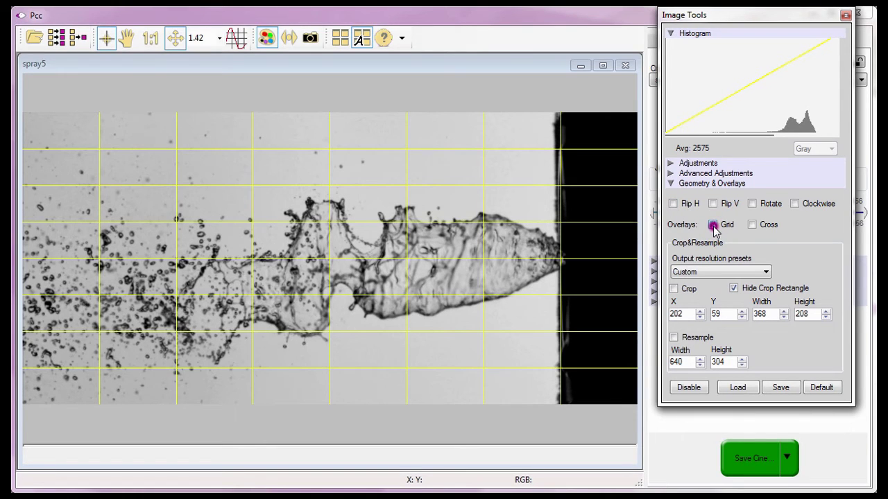
left_click(713, 226)
left_click(753, 225)
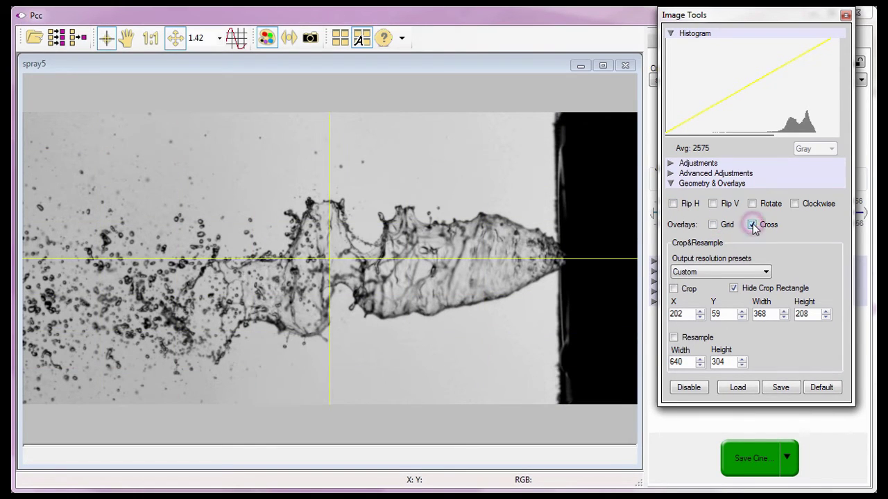
left_click(753, 226)
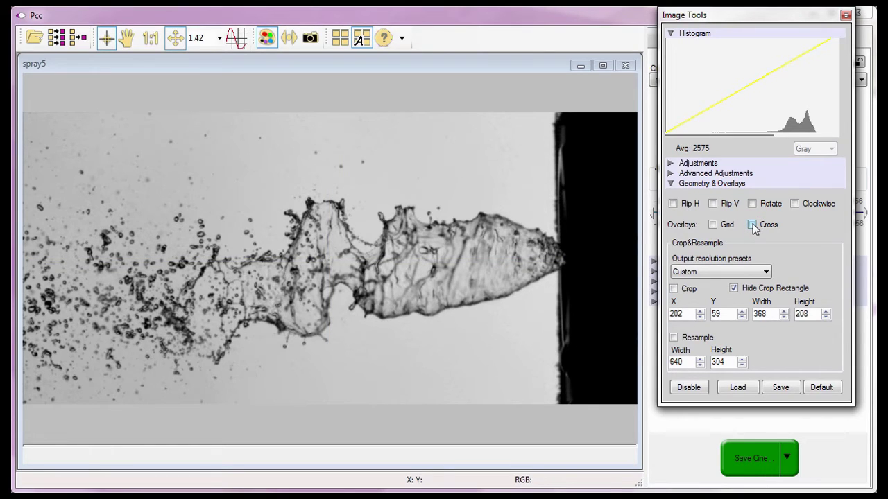
- Show the spray5 image at 1:1 actual pixel size
left_click(668, 244)
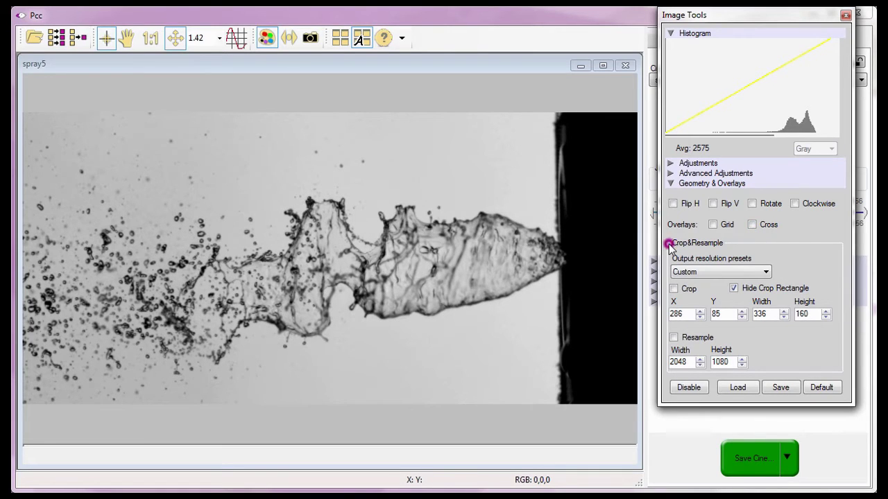
left_click(152, 38)
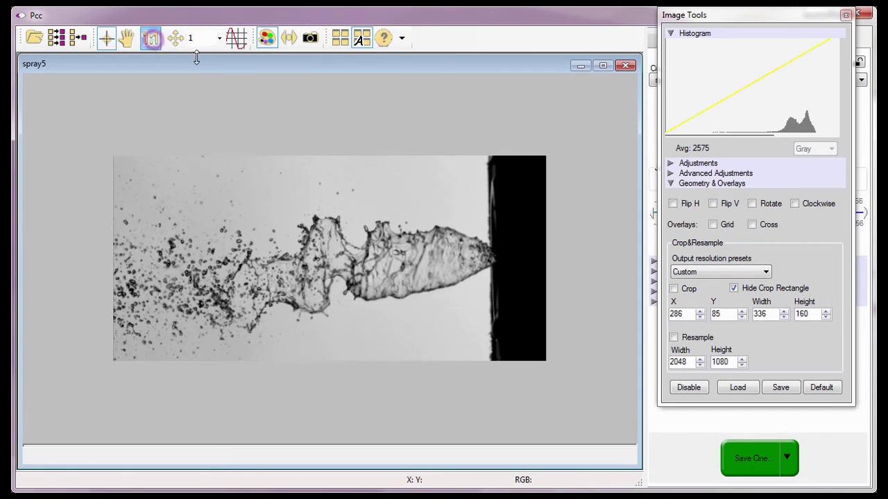
left_click(668, 245)
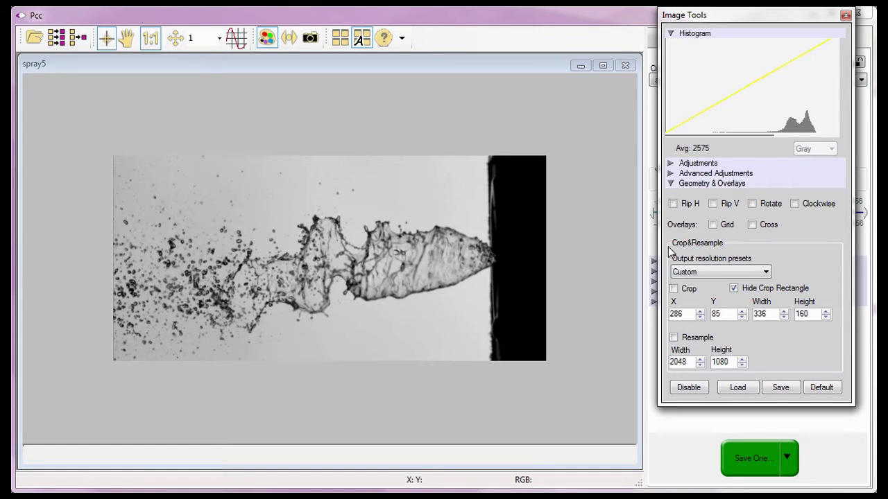
- Crop spray5 to the 288×152 region at 309,90 around the spray near the nozzle
left_click_drag(514, 217, 322, 323)
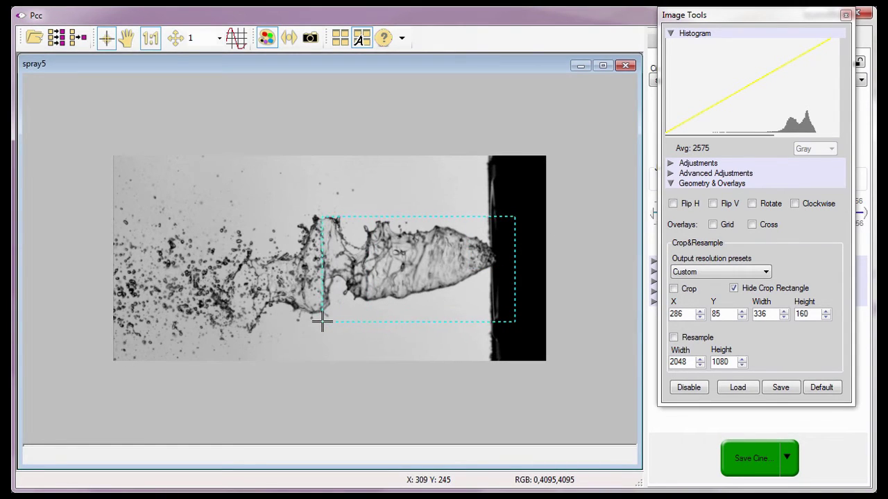
right_click(322, 322)
left_click(377, 394)
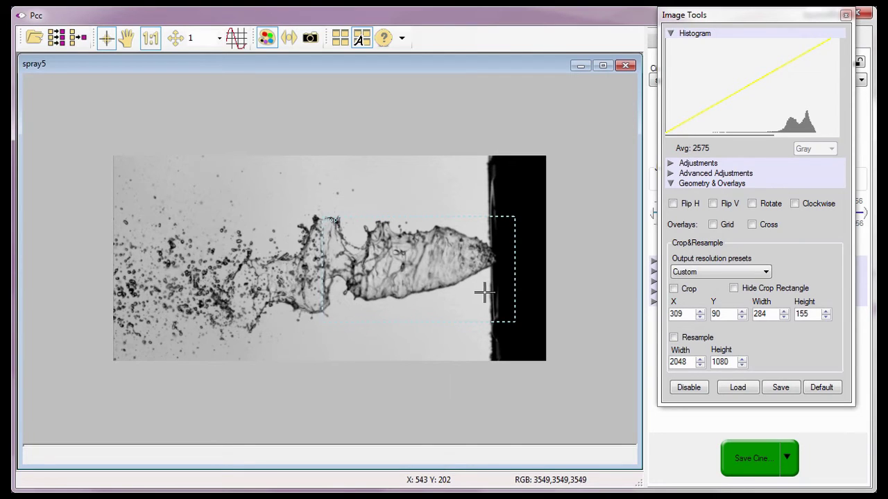
left_click(674, 290)
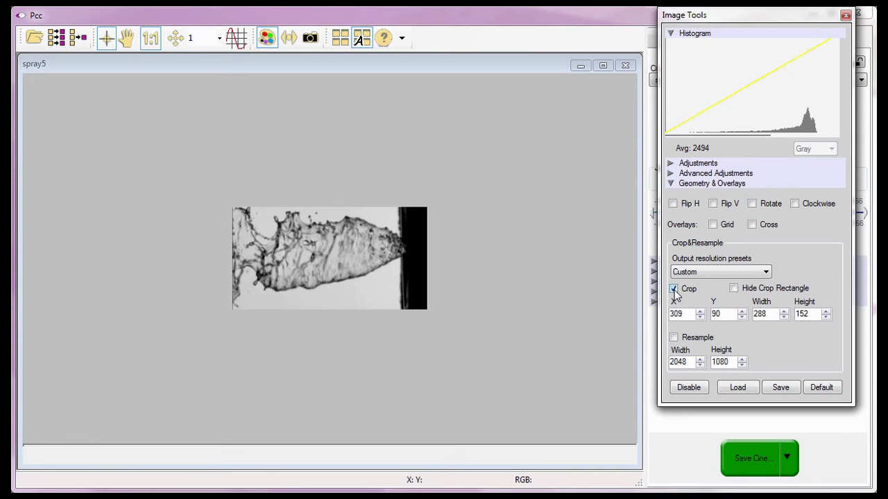
- Switch off the crop, hide the crop rectangle, and fit the full spray5 frame to the window
left_click(674, 290)
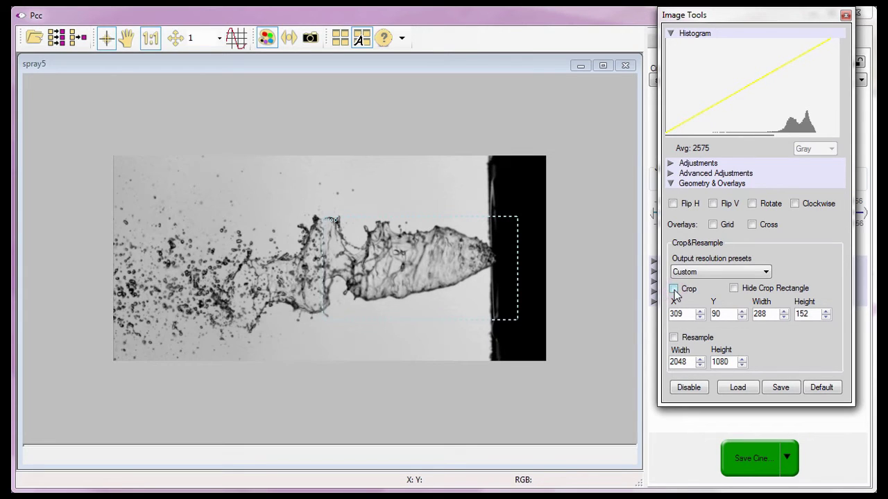
left_click(733, 288)
left_click(734, 288)
left_click(734, 288)
left_click(175, 39)
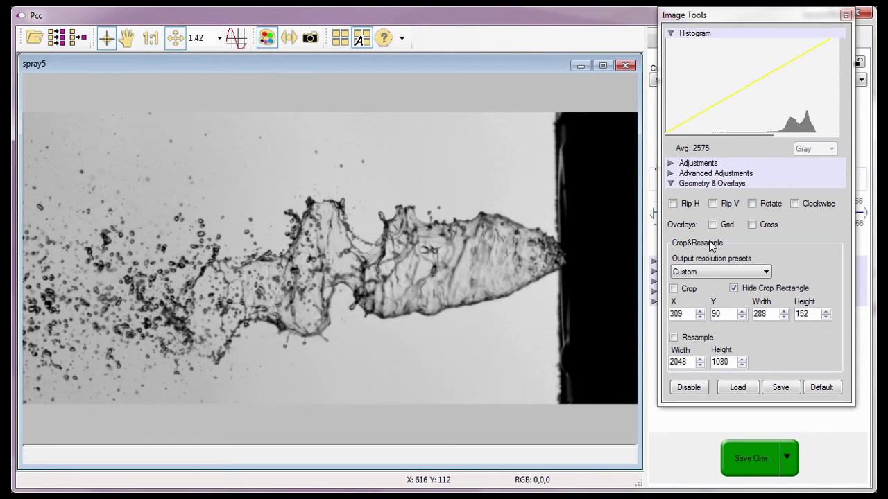
left_click(765, 273)
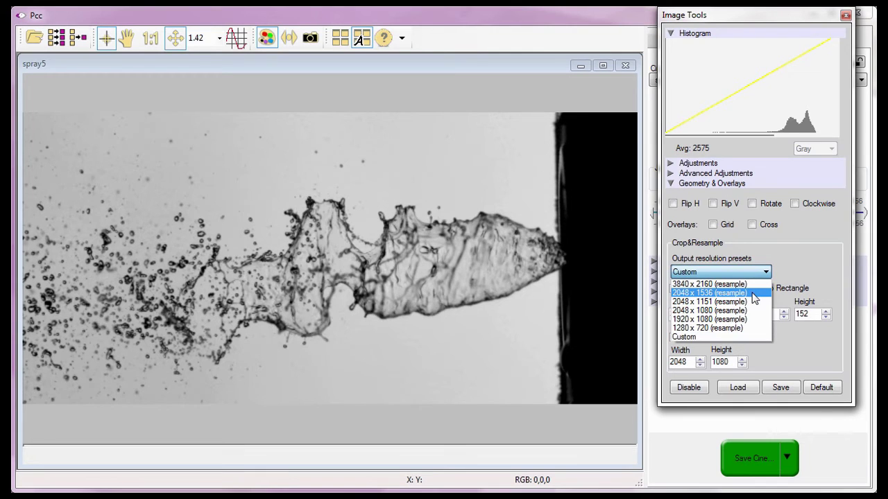
- Resample spray5 to 2048 x 1536 and crop it to 448×304 starting at X 192
left_click(754, 293)
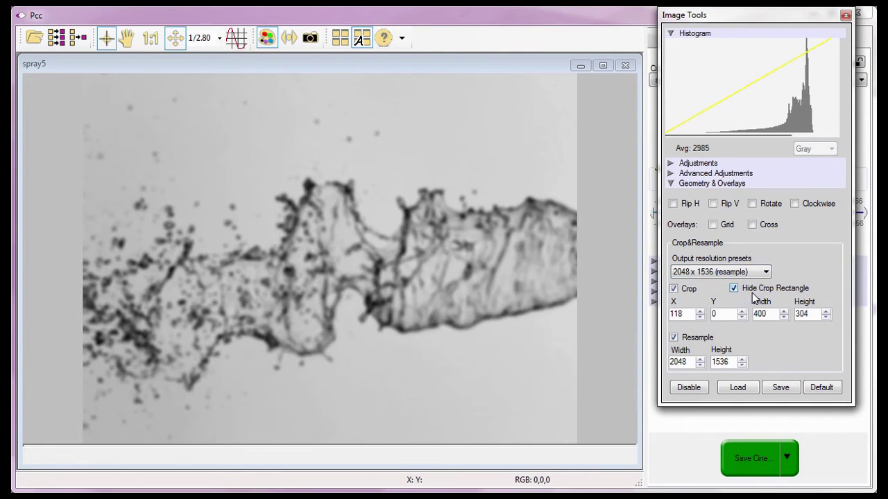
left_click(663, 343)
left_click_drag(682, 314, 657, 317)
type("92")
left_click(767, 315)
type("448")
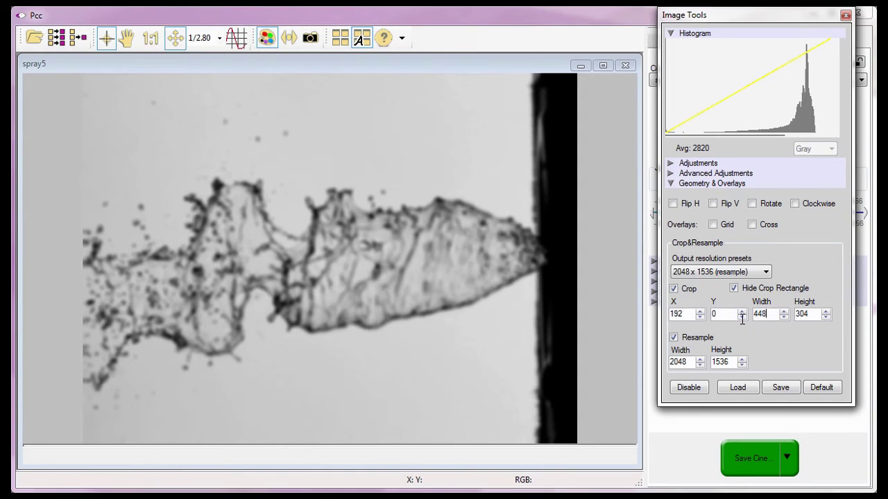
left_click(811, 313)
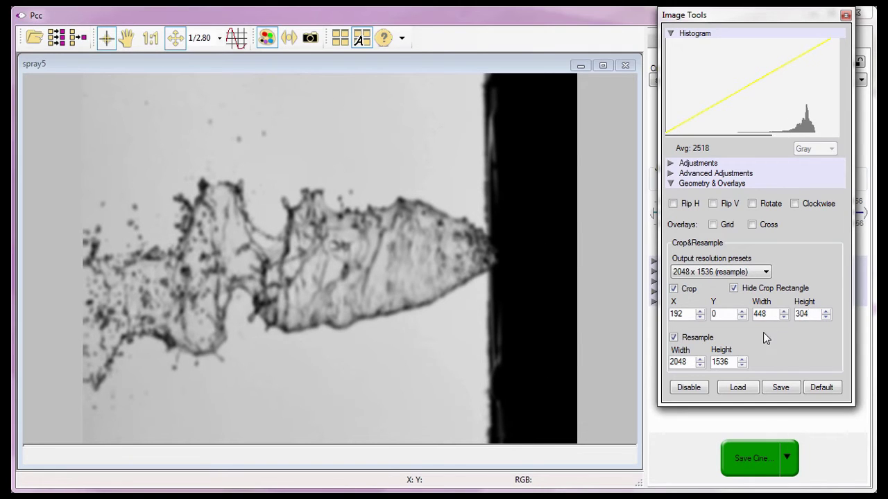
left_click(673, 290)
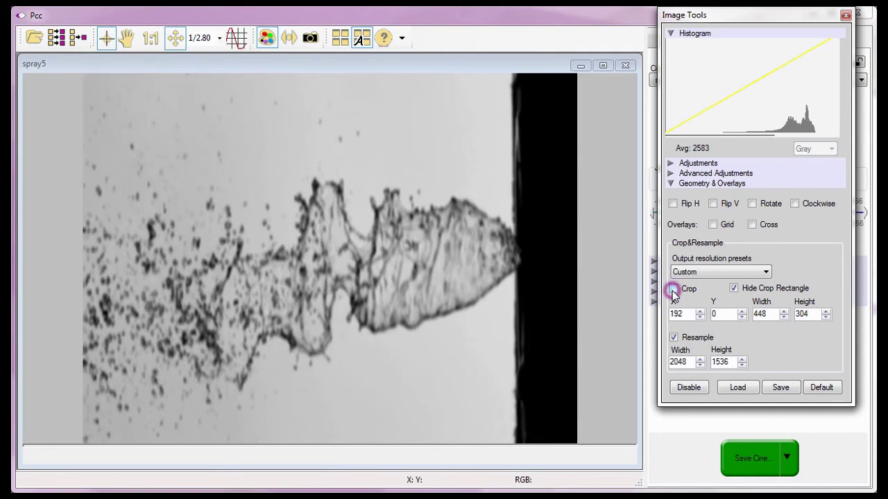
left_click(673, 290)
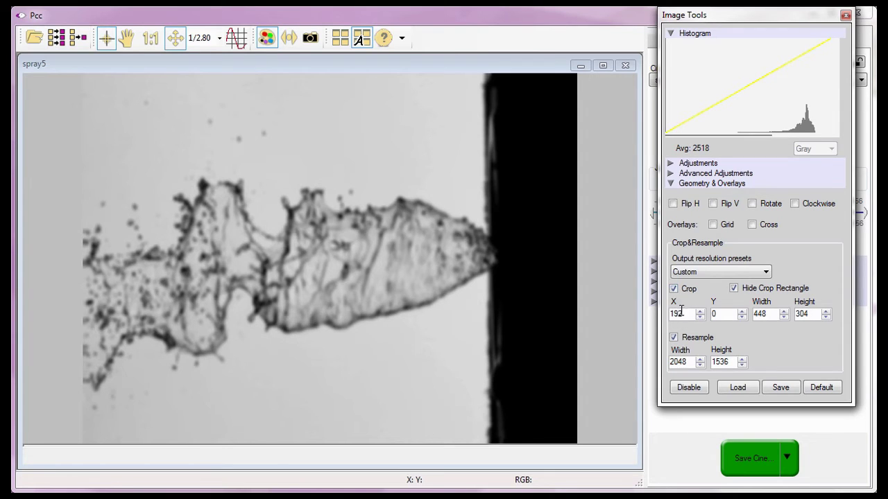
- Set crop X to 0 and width to 640, then switch off both Crop and Resample
left_click_drag(684, 315, 663, 315)
type("0")
left_click_drag(772, 314, 743, 316)
type("640")
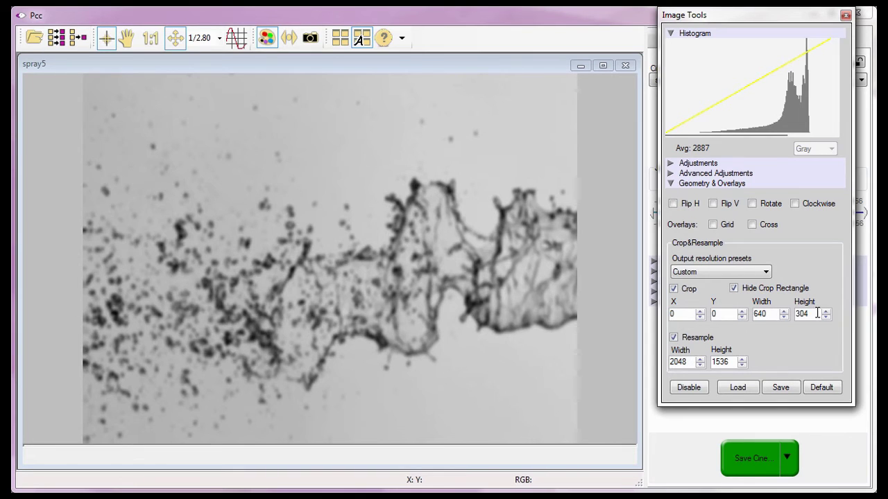
left_click(814, 313)
left_click(674, 289)
left_click(673, 338)
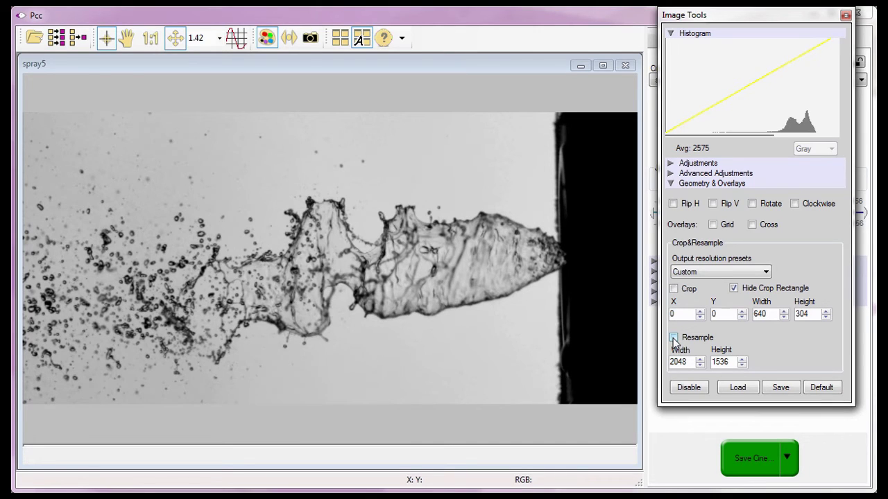
- Reset Image Tools to Default, resample spray5 to 320 x 152, and view it at 1:1
left_click(820, 389)
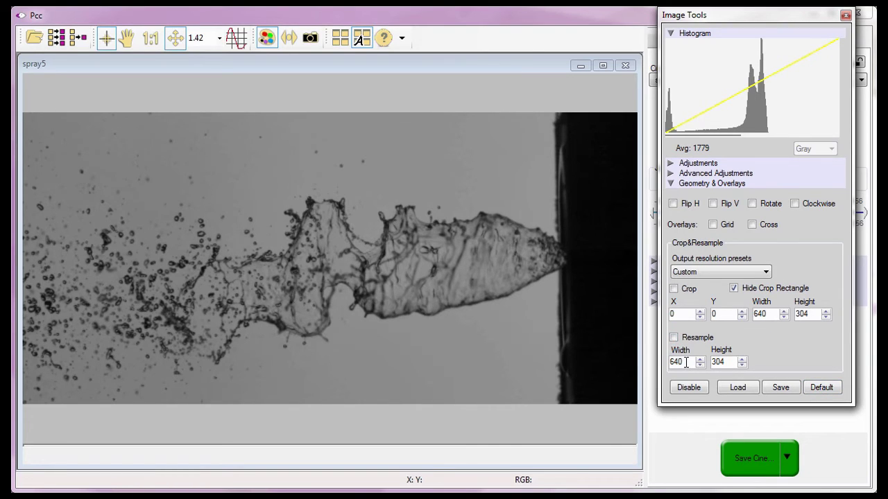
left_click_drag(685, 362, 655, 362)
type("320")
left_click_drag(726, 361, 707, 362)
type("152")
left_click(673, 338)
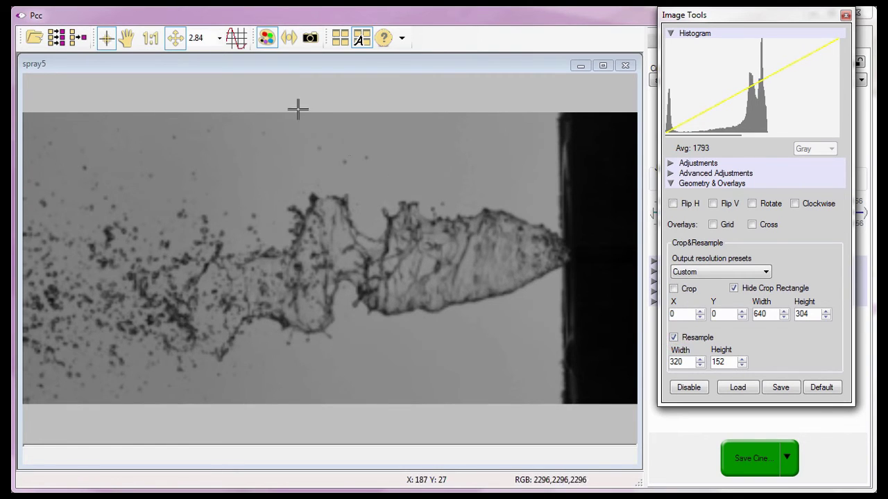
left_click(151, 40)
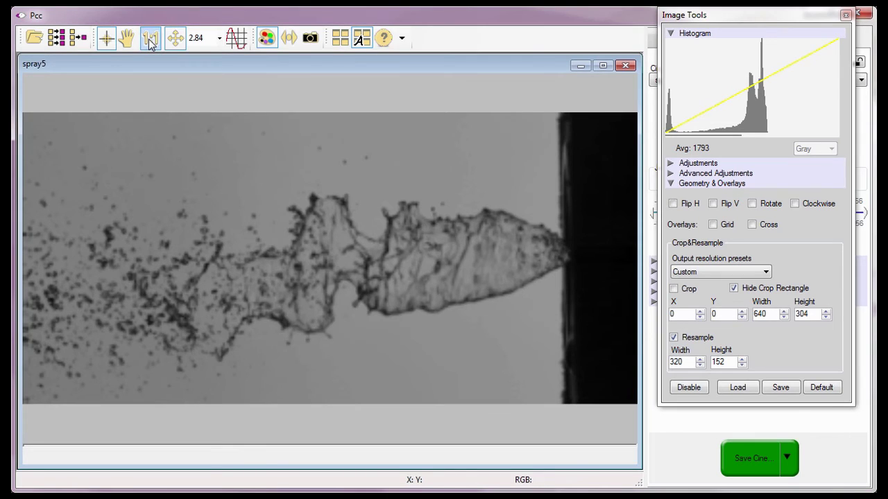
left_click(150, 40)
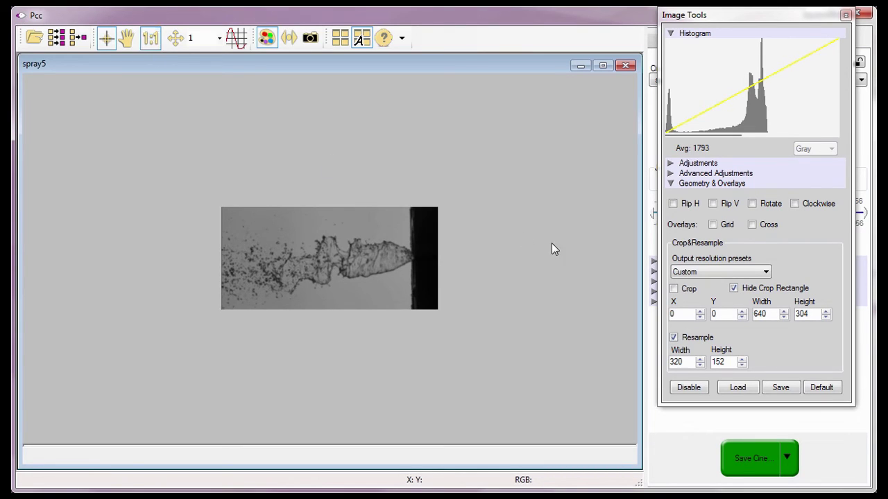
- Reset Image Tools to defaults and close the spray5 image and Image Tools windows
left_click(822, 388)
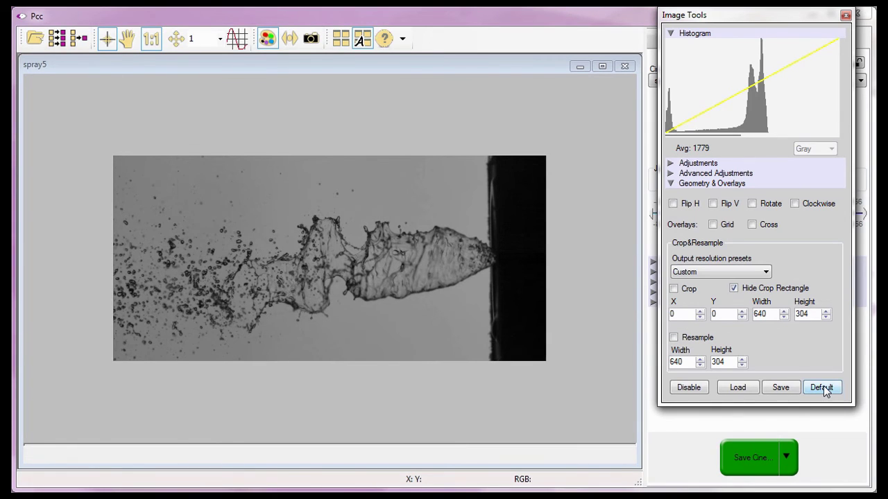
left_click(624, 65)
left_click(846, 15)
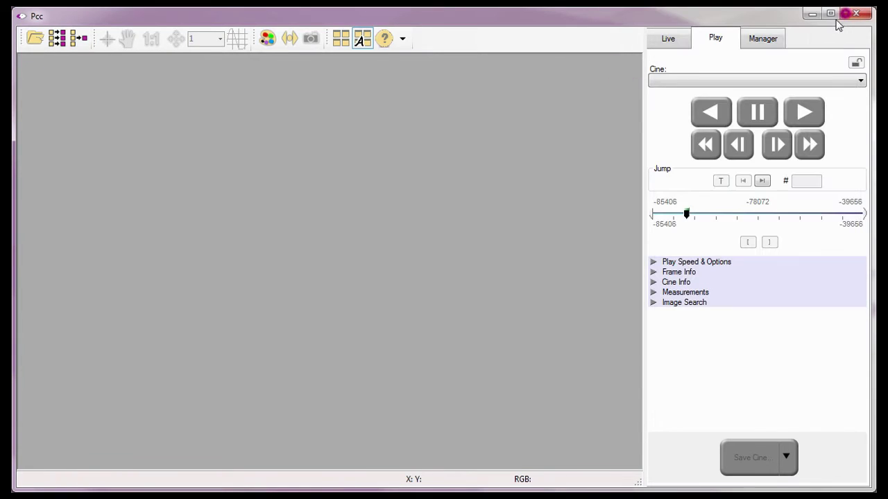
- Select the Miro 320S Cam2 live camera at 1920 x 1200 and 1300 pps
left_click(673, 45)
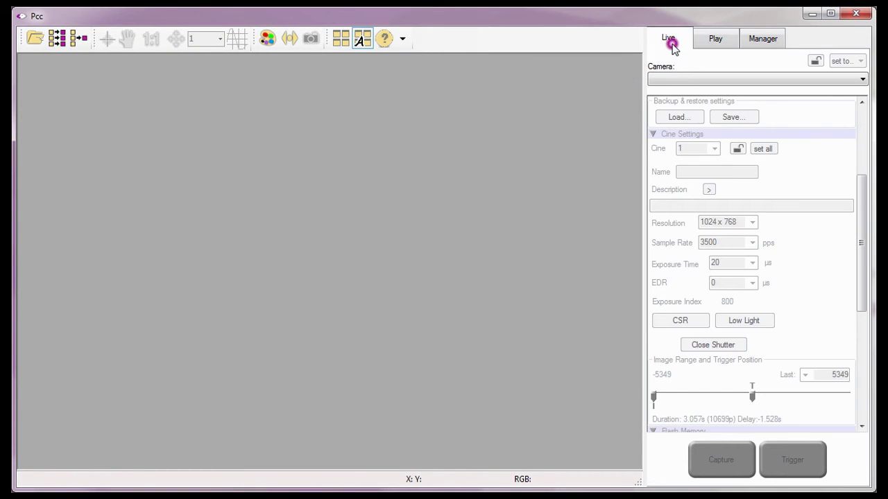
left_click(672, 80)
left_click(673, 117)
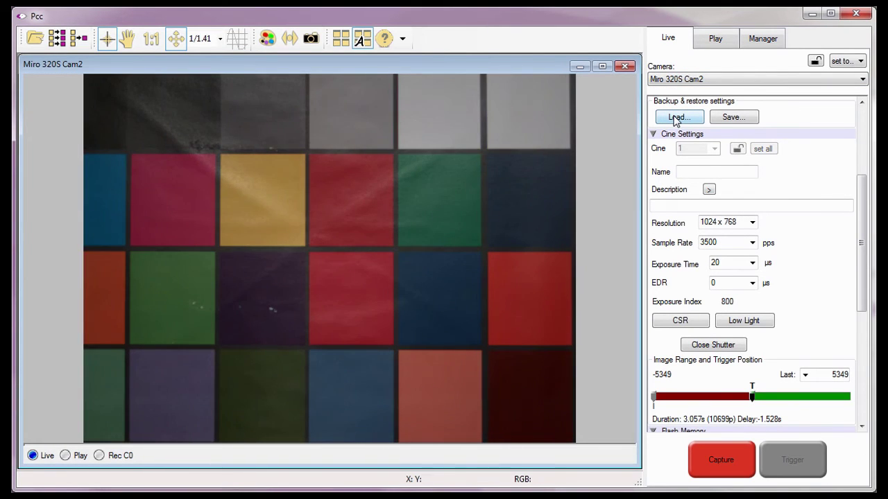
left_click(752, 223)
left_click(727, 233)
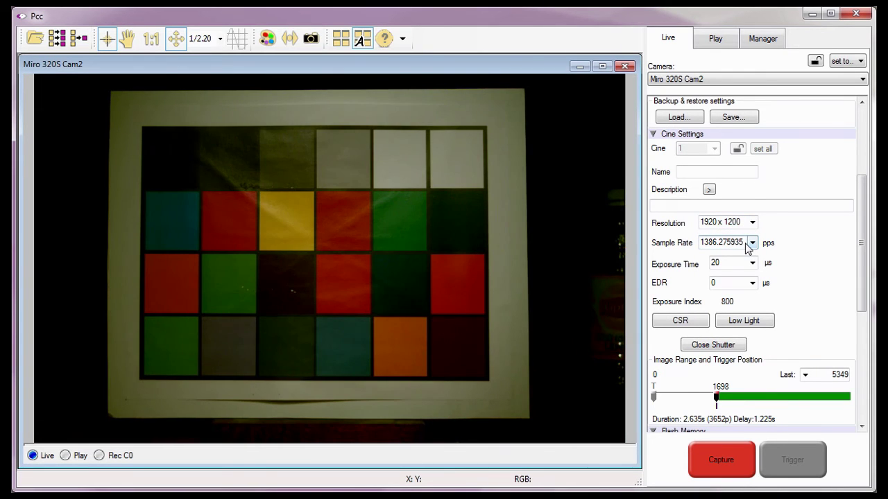
left_click(746, 244)
type("1300")
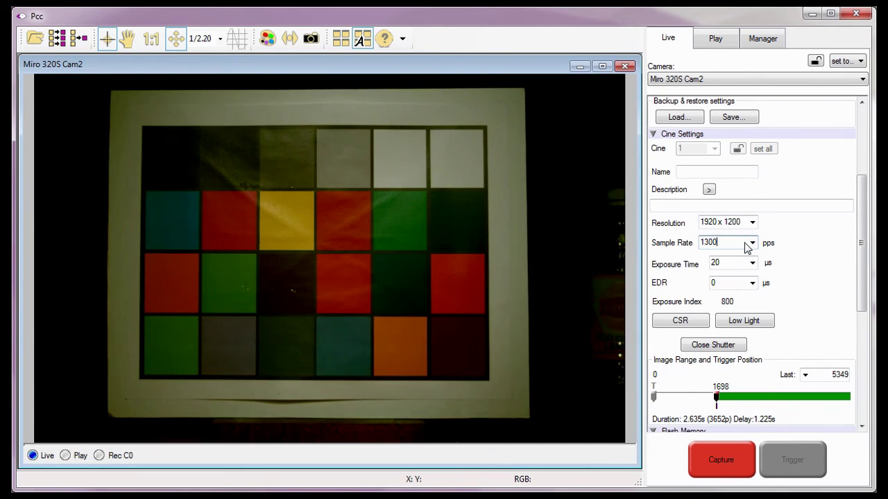
key("Return")
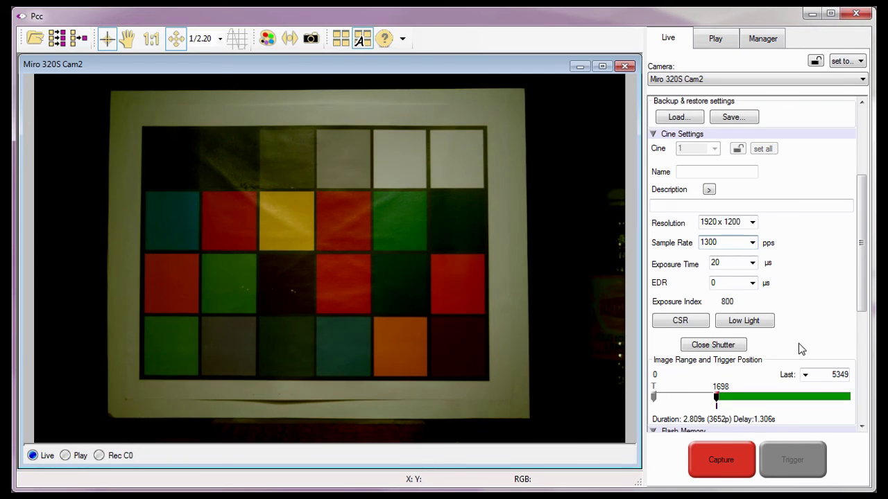
- Run a CSR black reference calibration and bring up white balance options on the white patch
left_click(805, 375)
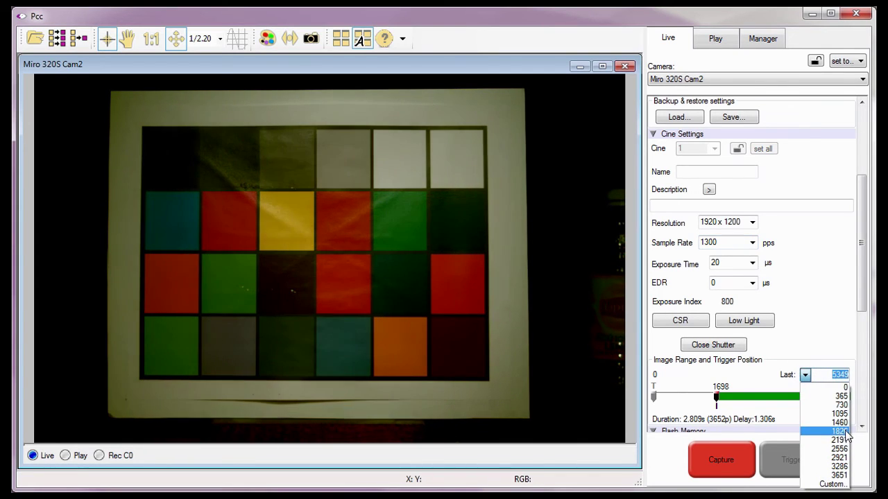
left_click(711, 356)
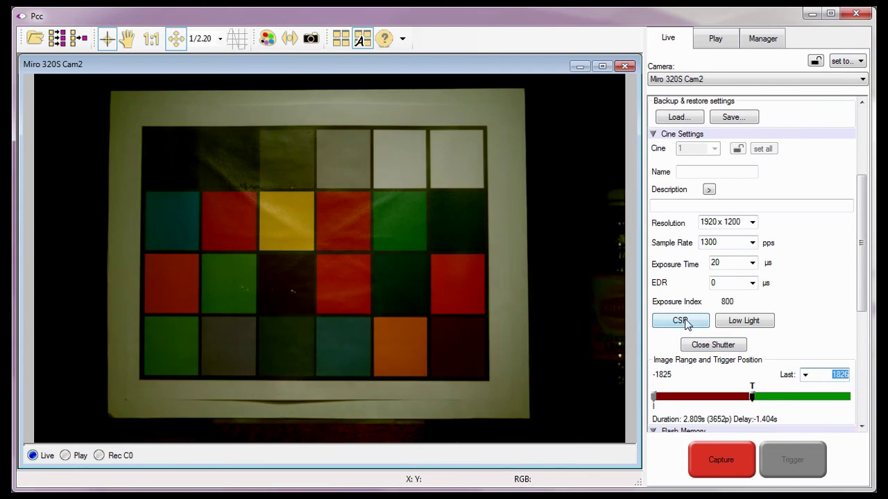
left_click(685, 321)
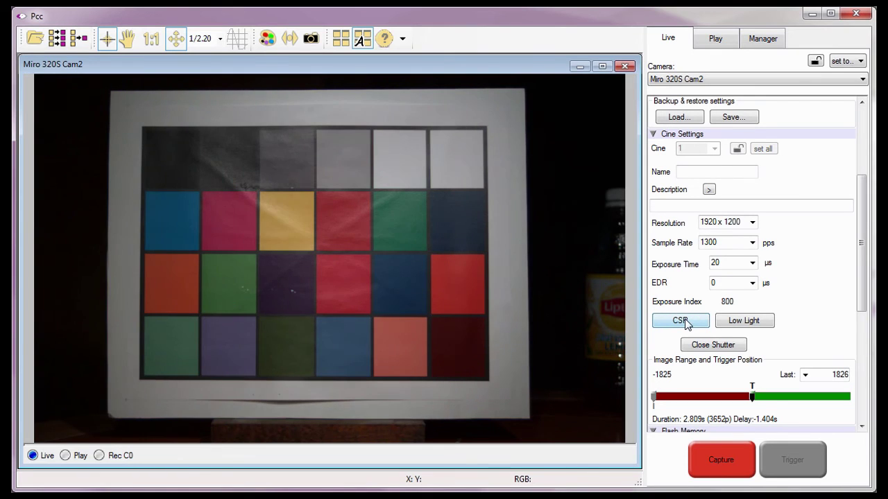
right_click(397, 166)
- White-balance on the chart's white patch and show a 1280 x 720 production area outline
left_click(420, 175)
left_click(267, 43)
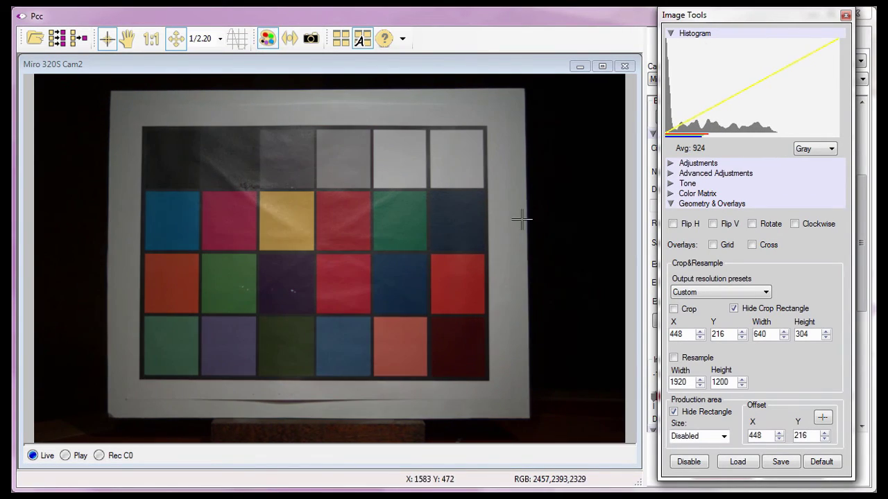
left_click(724, 437)
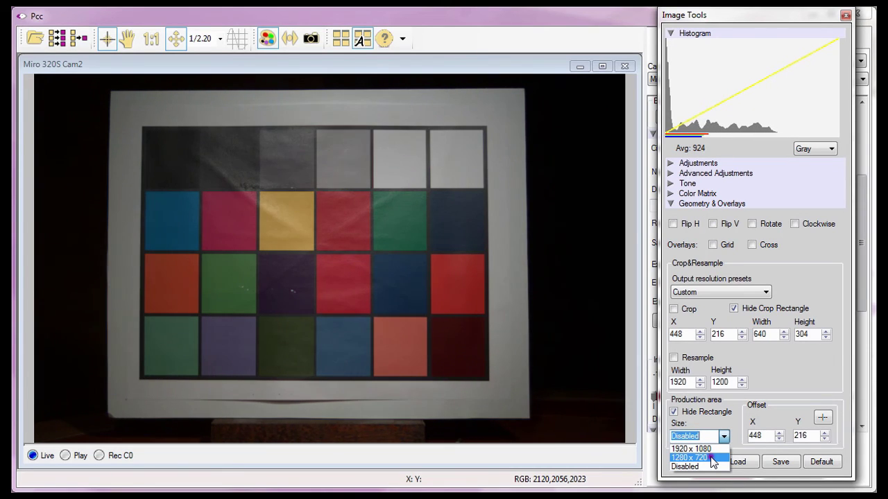
left_click(712, 458)
left_click(674, 412)
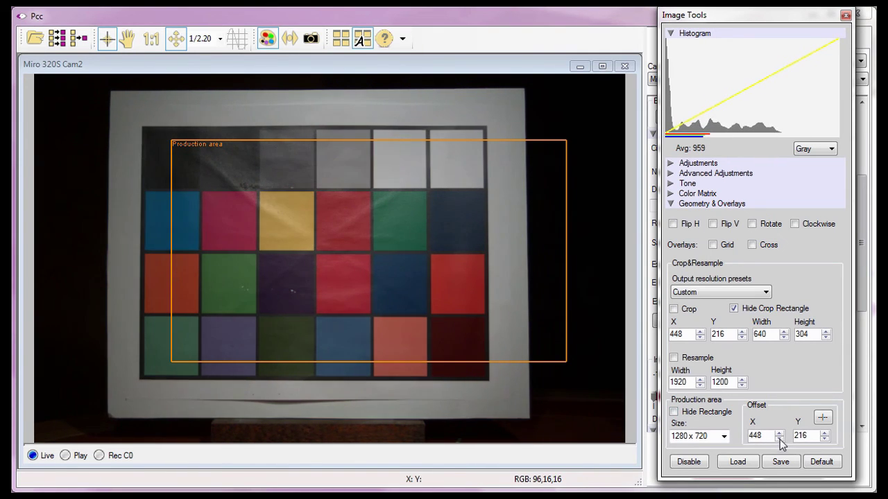
- Centre the production area on the image, then close the live camera and Image Tools windows
left_click_drag(779, 439, 823, 430)
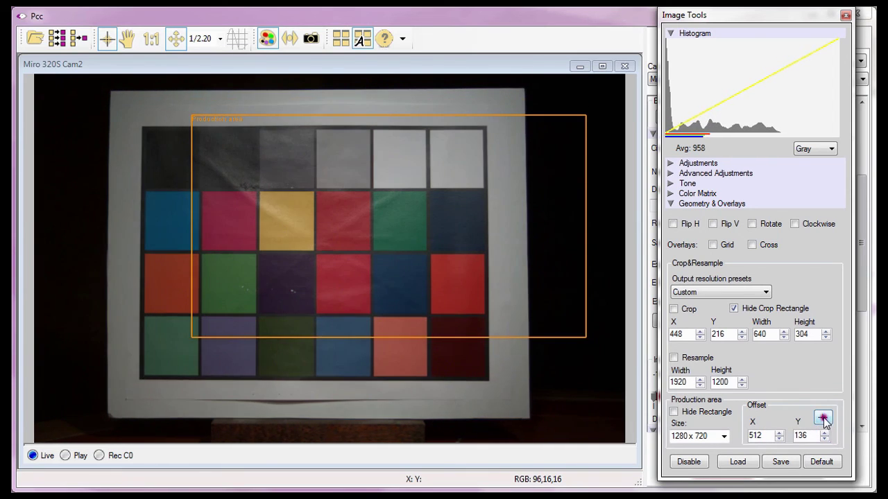
left_click(822, 418)
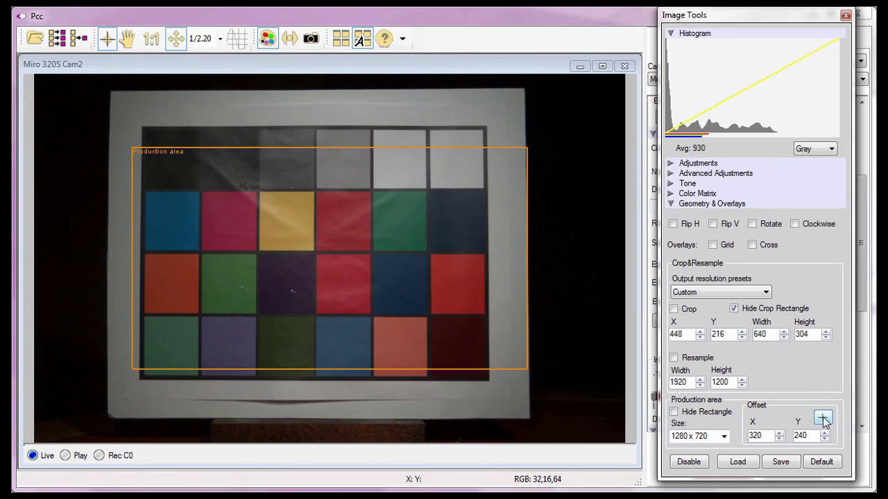
left_click(626, 66)
left_click(846, 14)
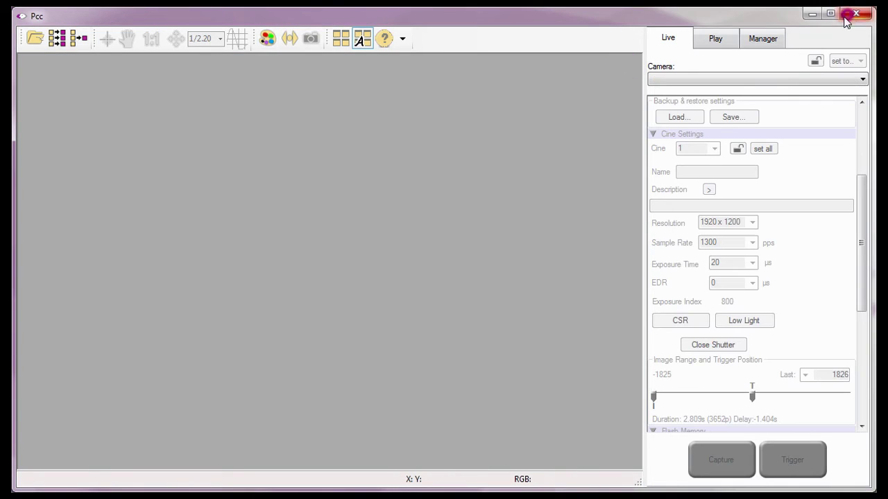
- Load the chips cine from the Play tab's Cine list
left_click(715, 41)
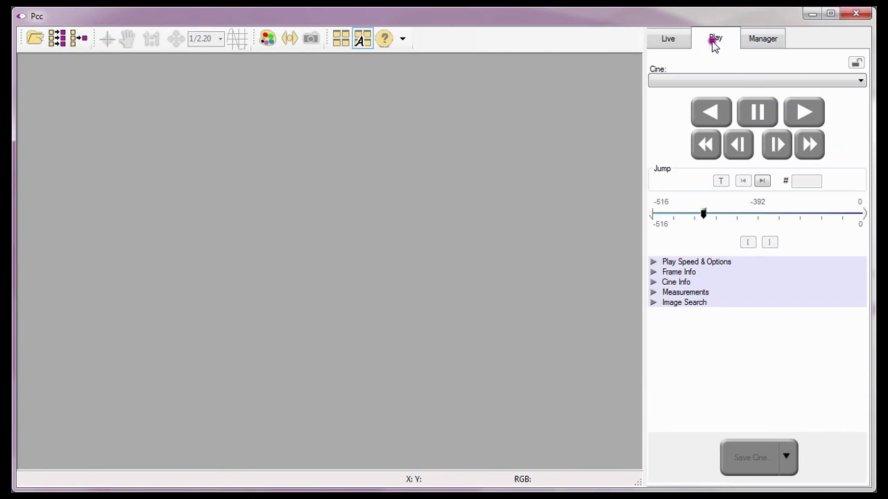
left_click(704, 83)
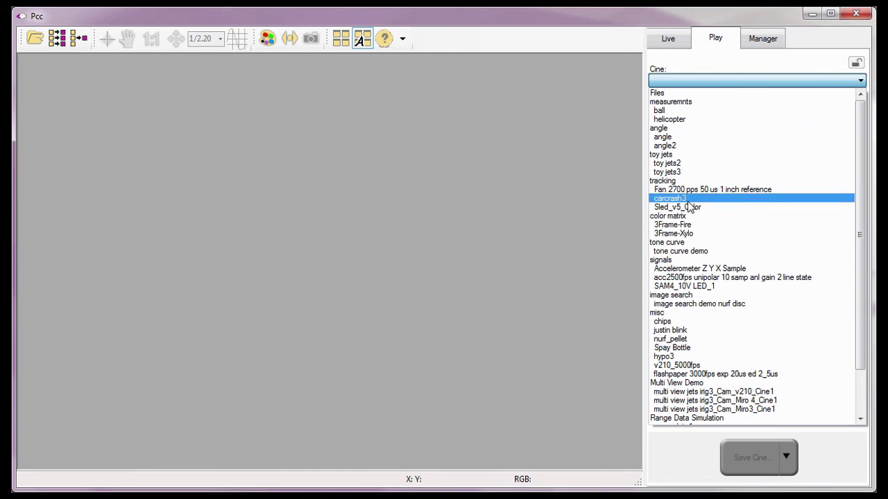
left_click(669, 322)
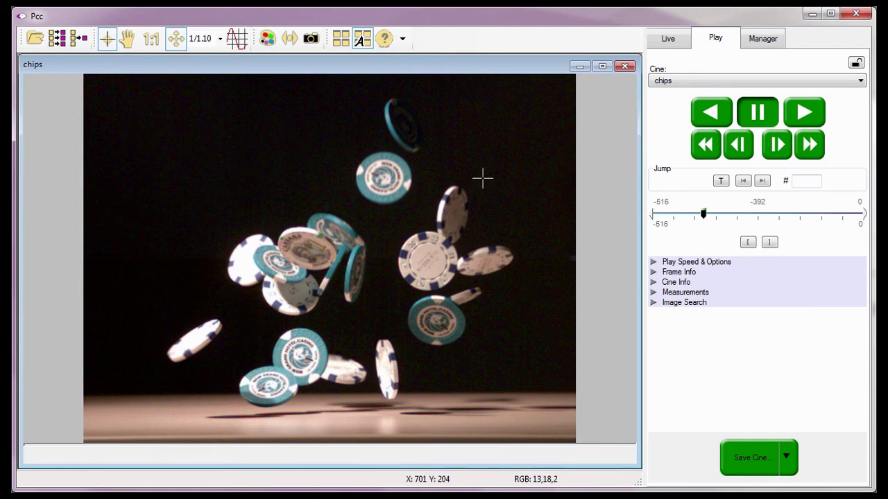
- Compare the chips cine with Image Tools adjustments enabled, then disabled
left_click(266, 46)
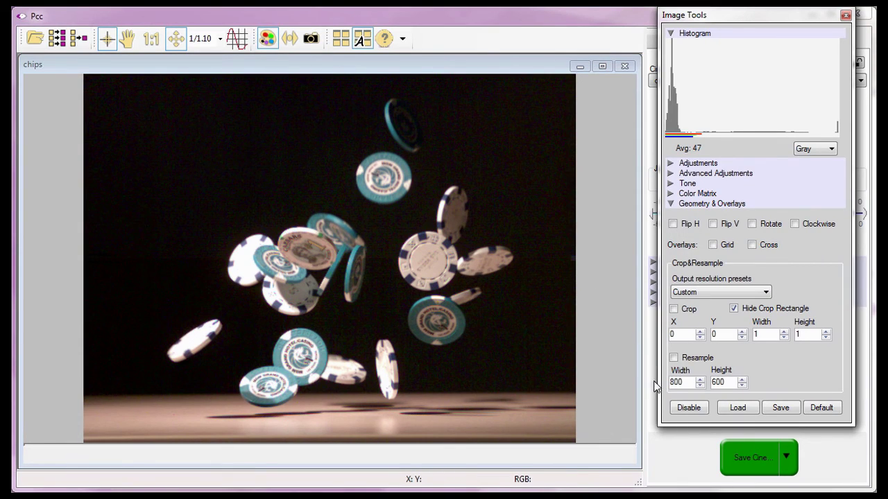
left_click(686, 408)
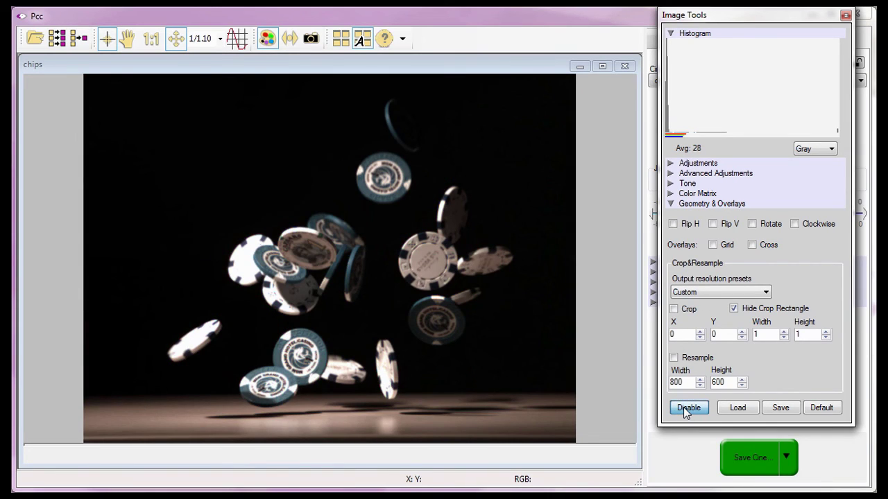
left_click(686, 409)
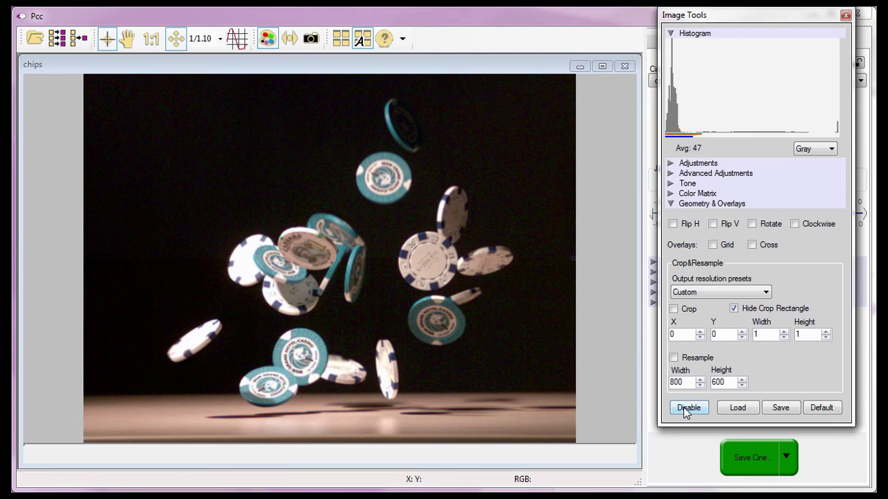
- Try the Save and Load preset buttons, cancelling each dialog
left_click(776, 409)
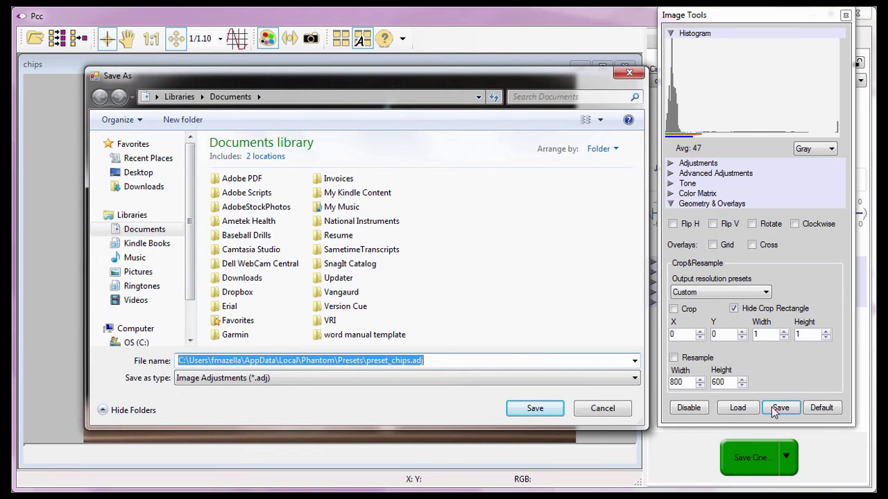
left_click(609, 408)
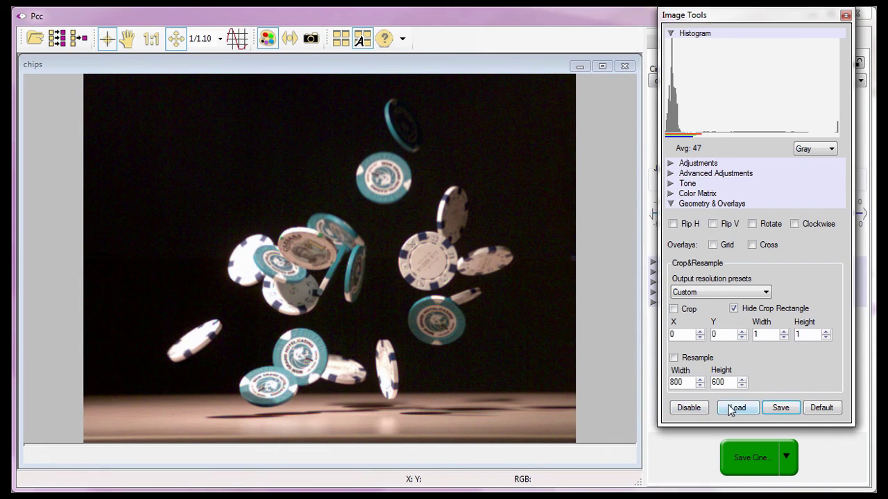
left_click(730, 408)
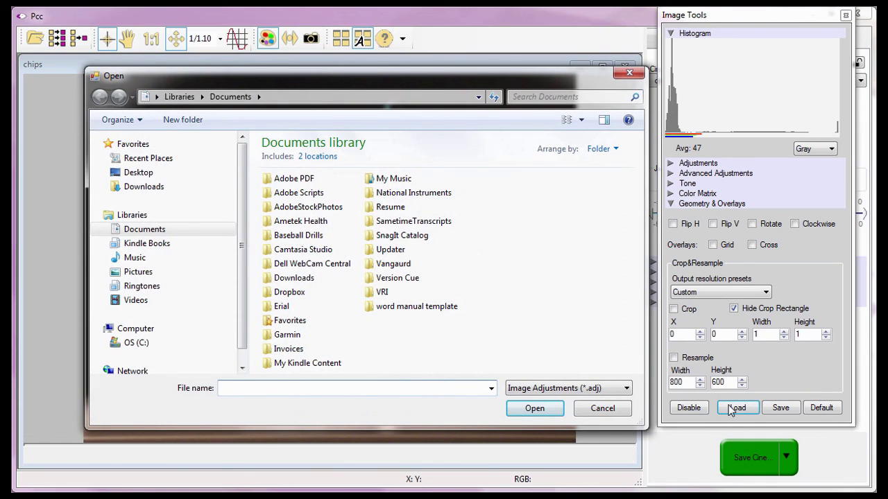
left_click(609, 408)
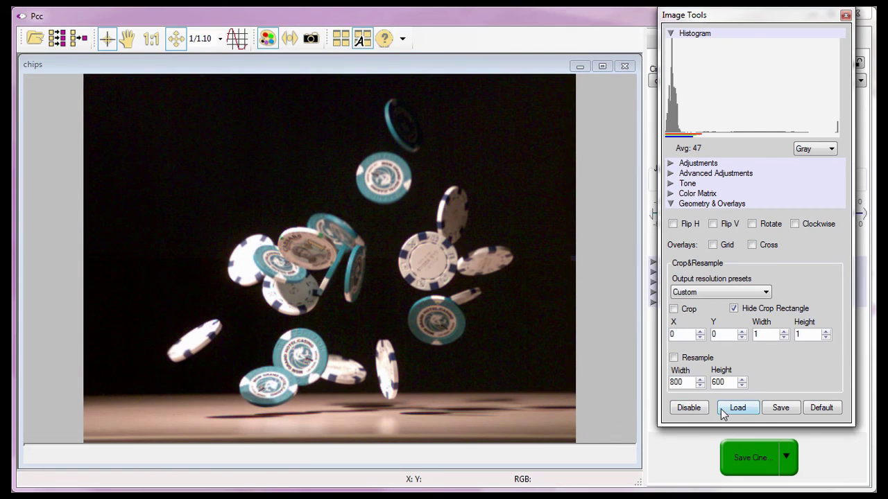
- Reset the image adjustments to Default and close Image Tools
left_click(820, 409)
left_click(821, 409)
left_click(846, 16)
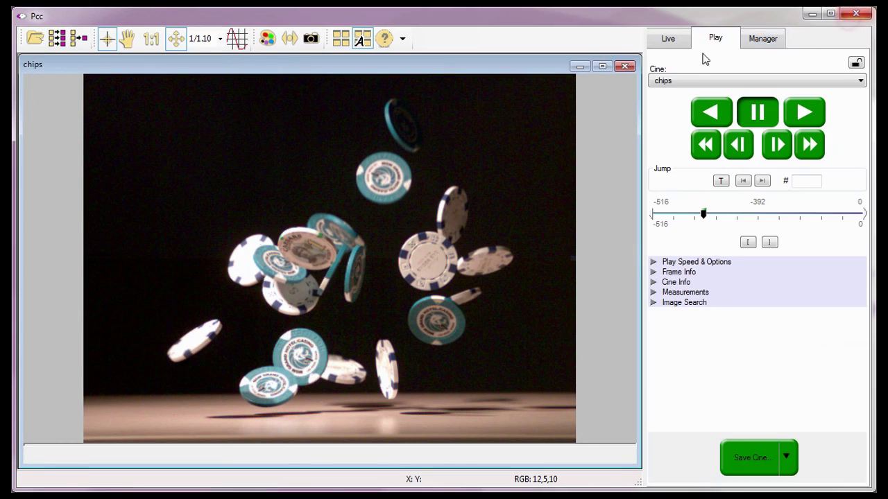
- Close the chips cine and switch to the Manager tab
left_click(625, 67)
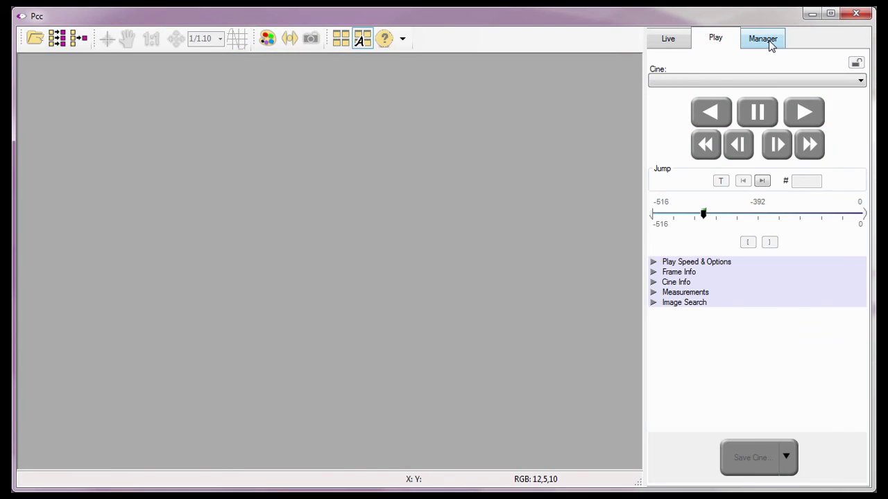
left_click(767, 43)
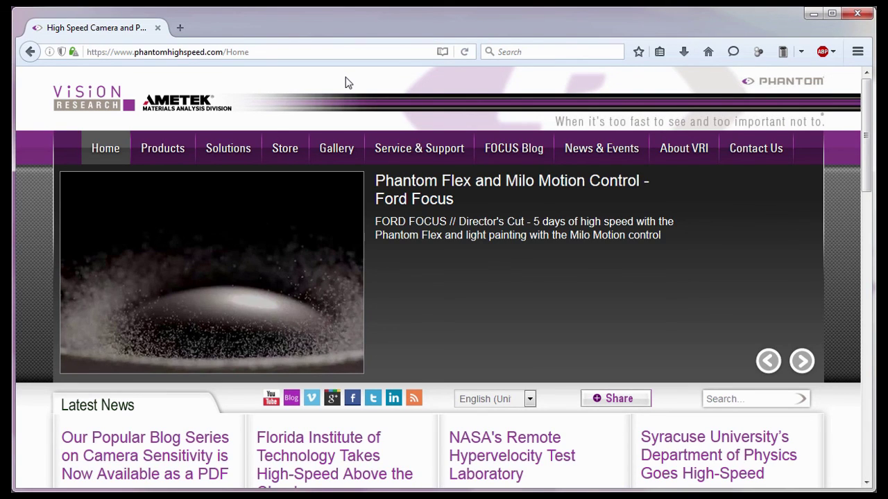
- Open the Training page from the Service & Support menu on the Phantom website
left_click(131, 60)
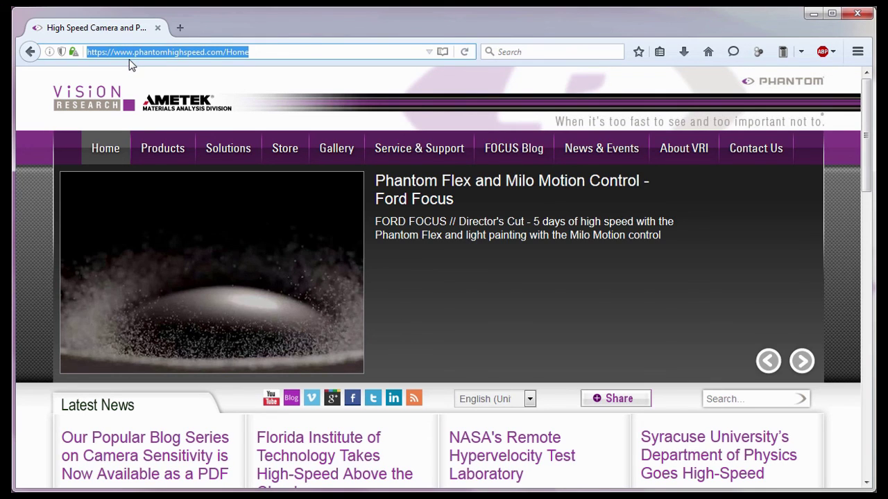
mouse_move(401, 157)
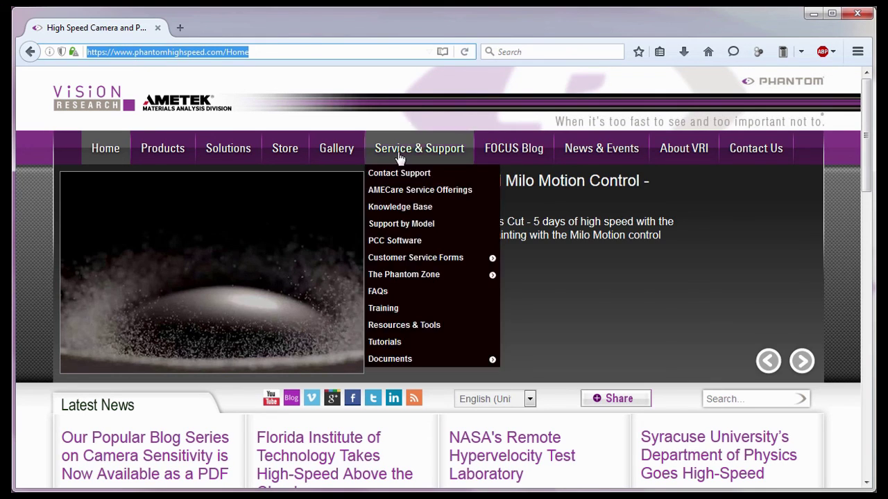
left_click(404, 312)
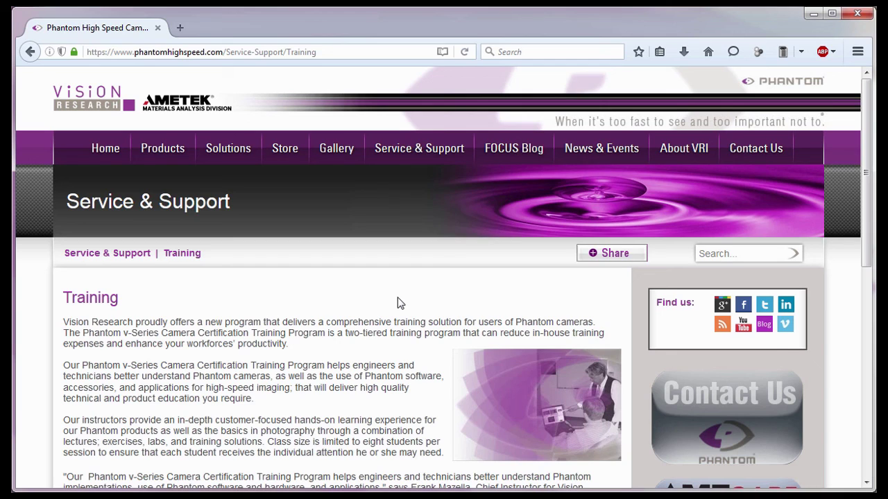
- Visit the North American Sales contact page, then the International Sales page, under Contact Us
mouse_move(744, 157)
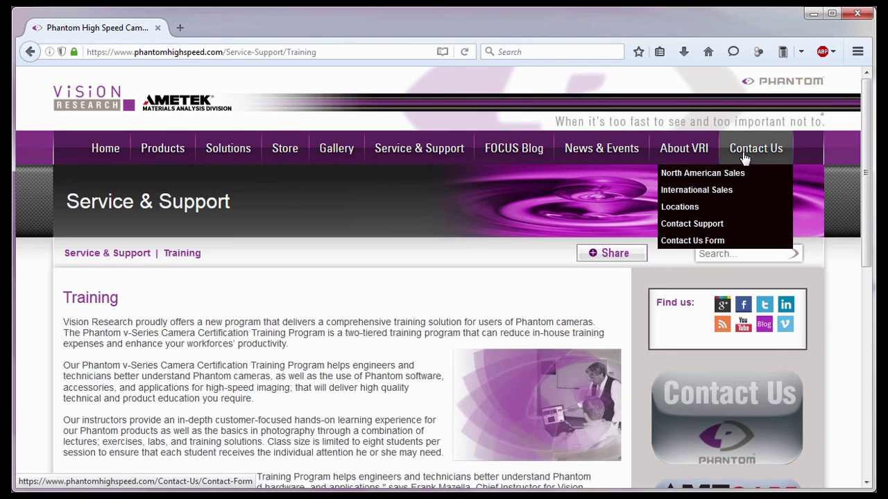
left_click(738, 173)
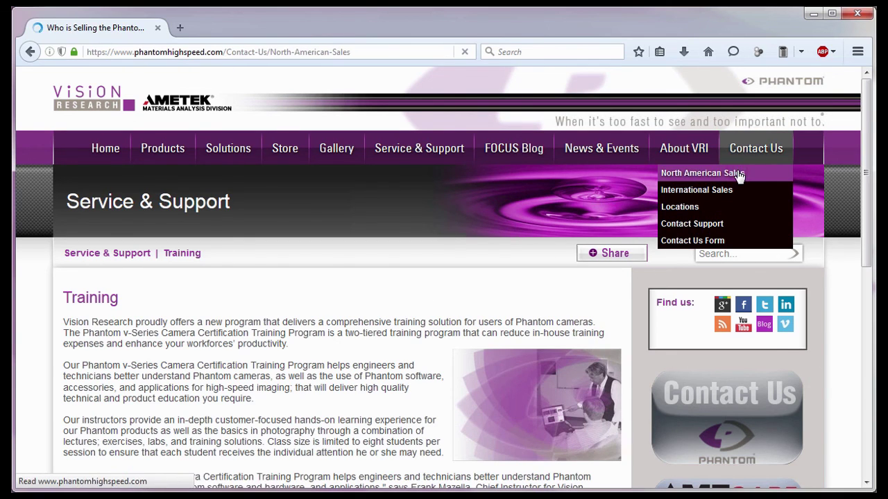
mouse_move(758, 159)
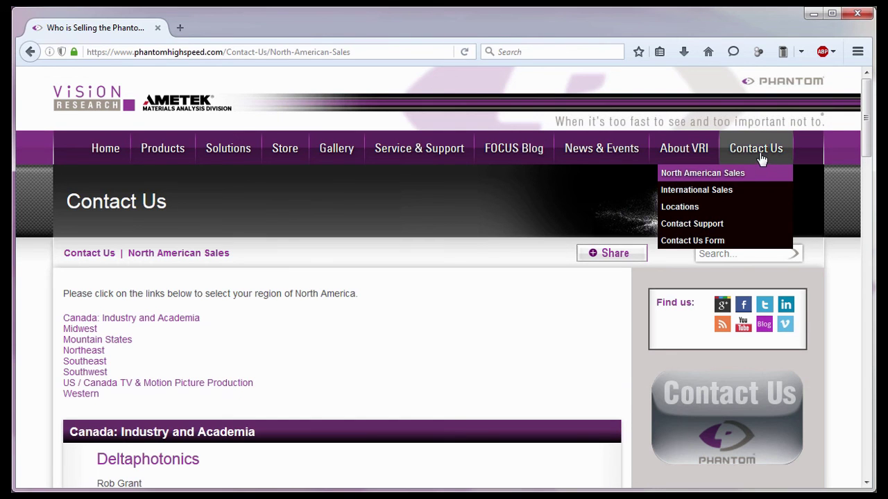
left_click(748, 194)
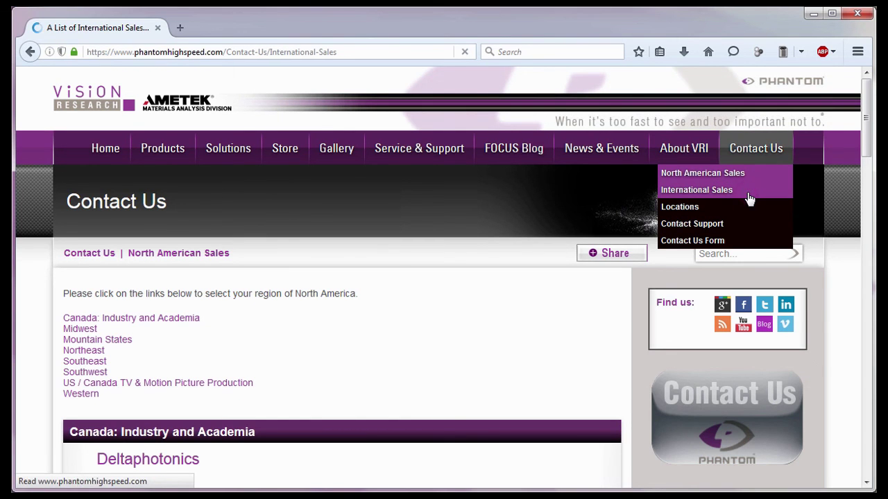